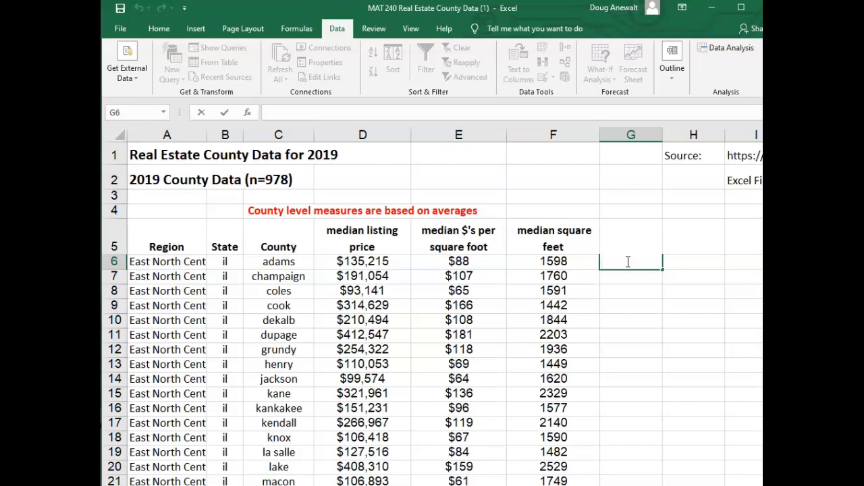
# Enter the formula =RAND() in G6, next to the first county's data row
pyautogui.click(161, 264)
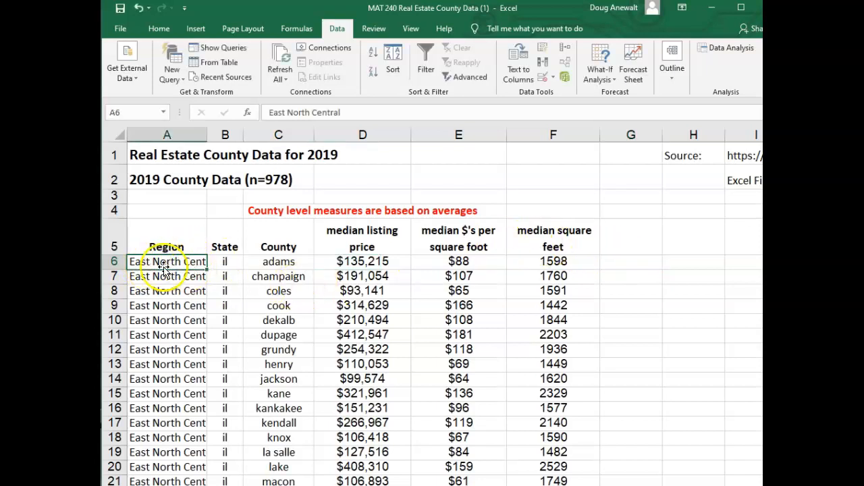
pyautogui.click(632, 264)
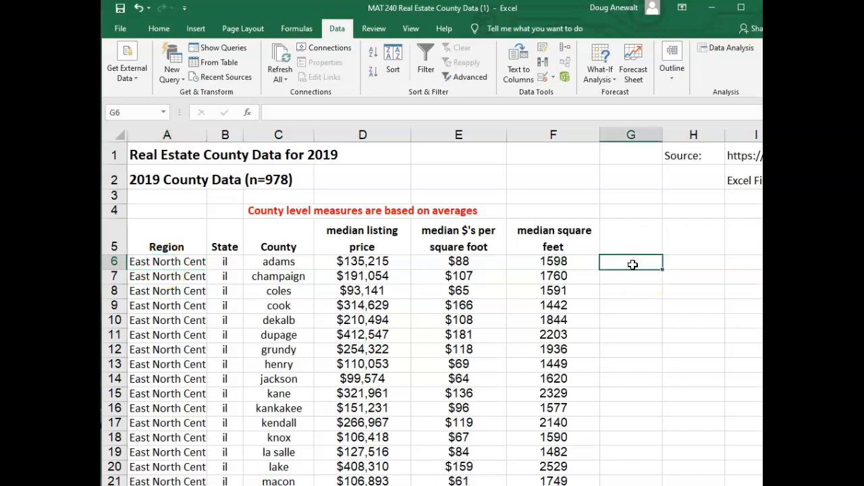
pyautogui.moveTo(560, 262); pyautogui.dragTo(150, 260)
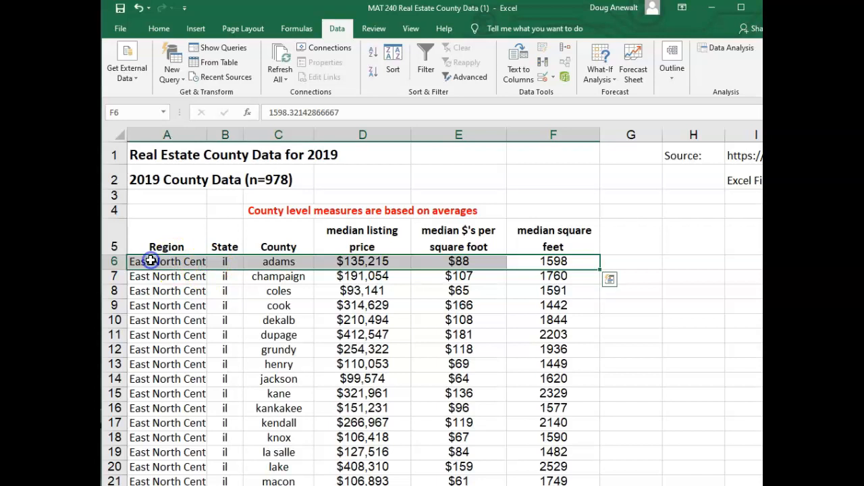
pyautogui.click(641, 261)
pyautogui.write('=')
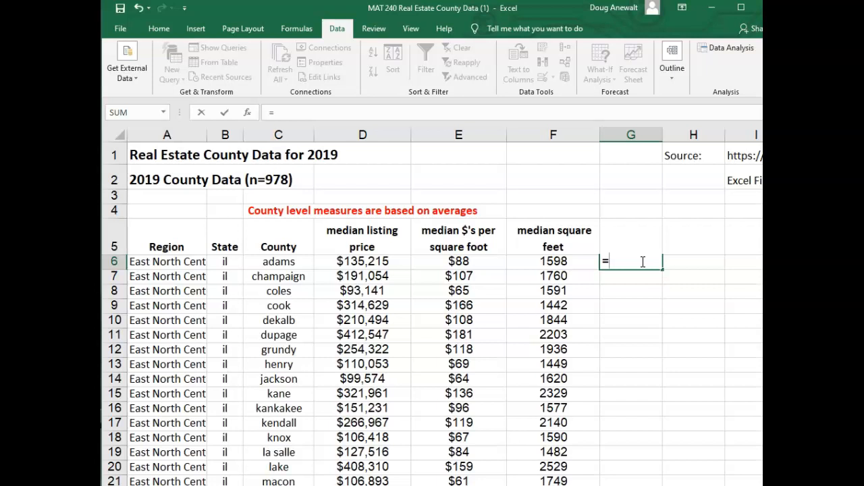
pyautogui.write('rand(')
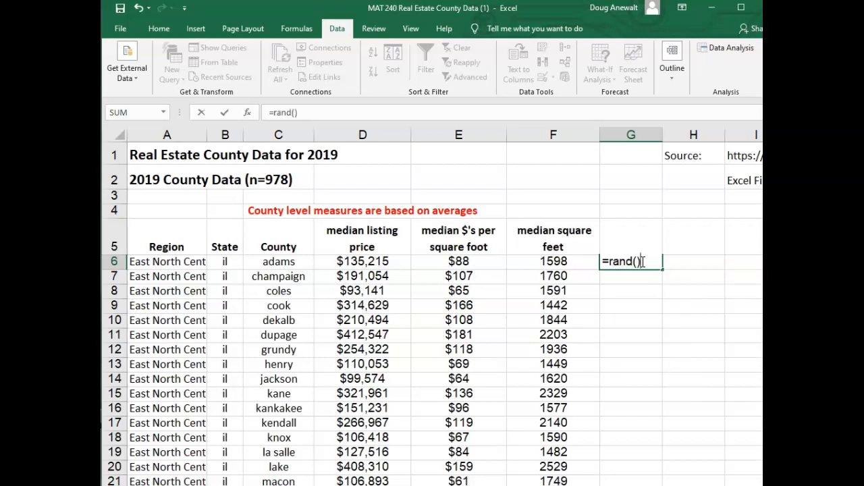
pyautogui.press('Return')
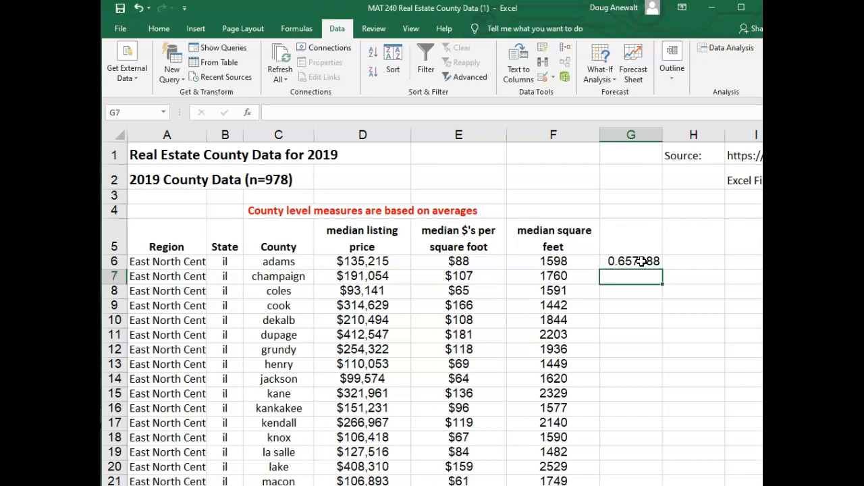
# Fill the RAND formula from G6 down column G alongside the county rows, checking the copied formulas in G7 and G8
pyautogui.click(641, 261)
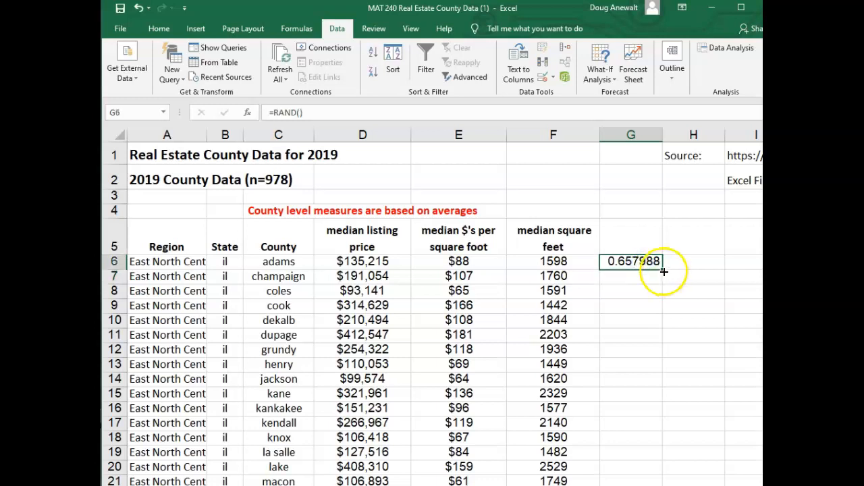
pyautogui.moveTo(661, 276); pyautogui.dragTo(658, 310)
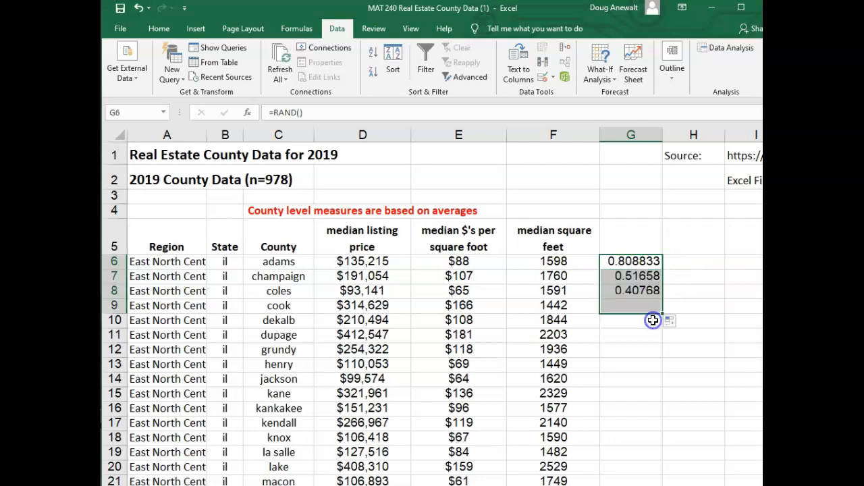
pyautogui.doubleClick(628, 275)
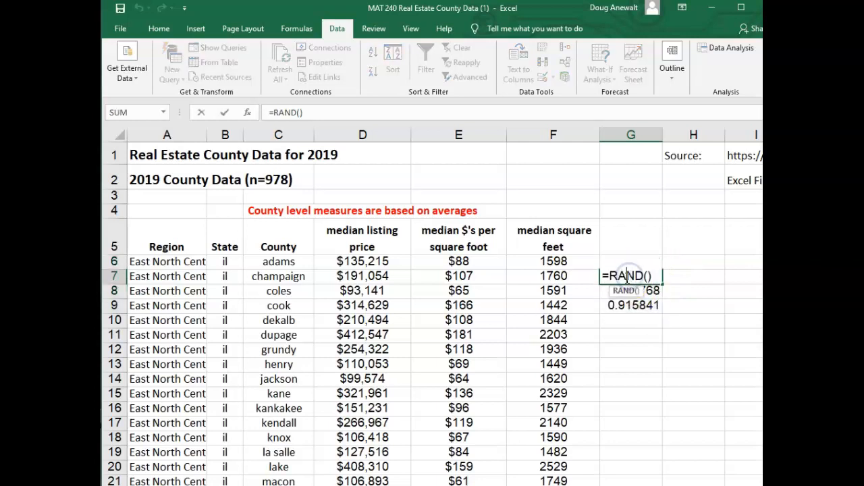
pyautogui.press('Return')
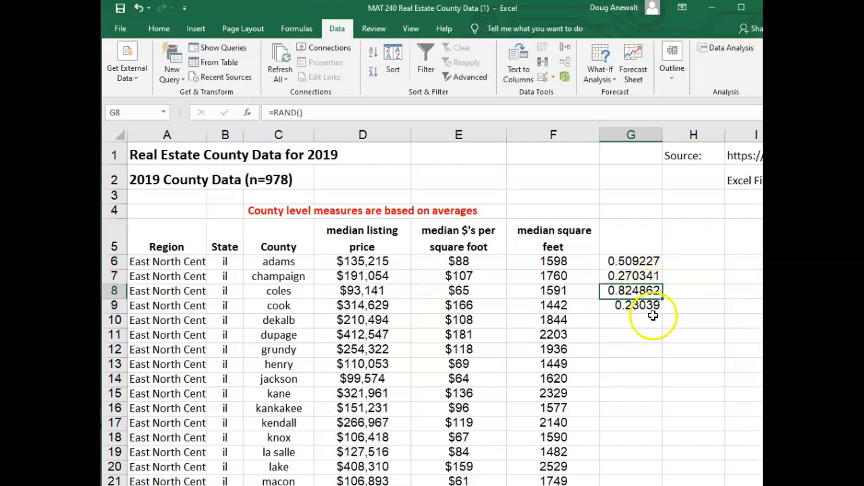
pyautogui.doubleClick(649, 291)
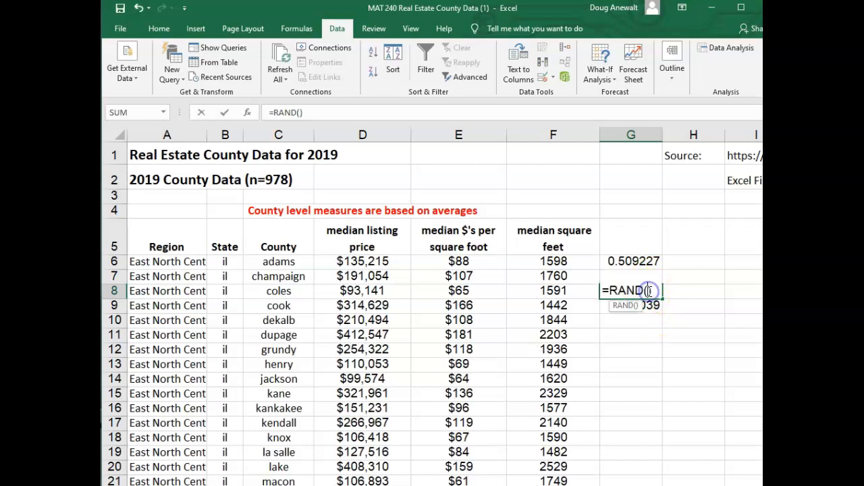
pyautogui.press('Return')
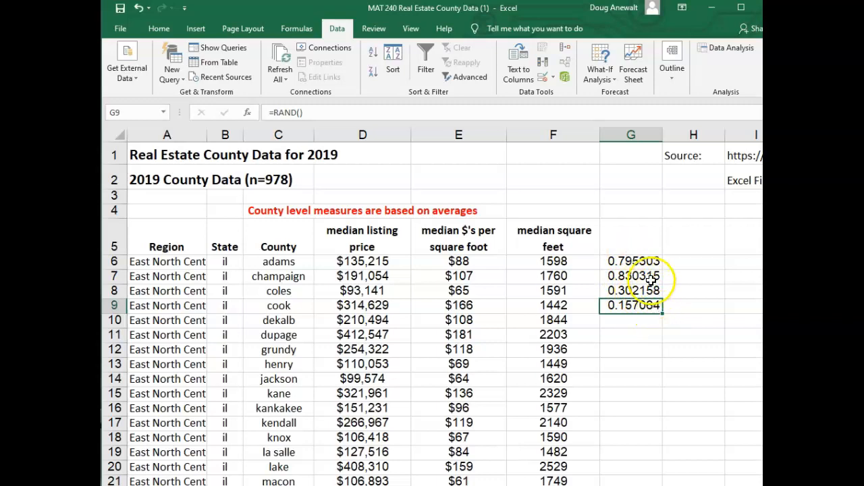
pyautogui.moveTo(661, 332); pyautogui.dragTo(588, 357)
# Sort the East North Central rows, A5:G179 with headers, by column G cell values from smallest to largest
pyautogui.scroll(20, 588, 358)
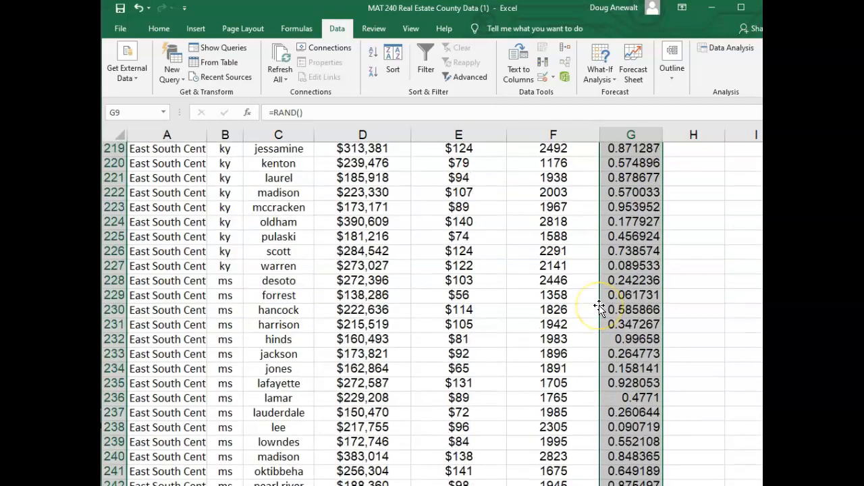
pyautogui.scroll(9, 599, 307)
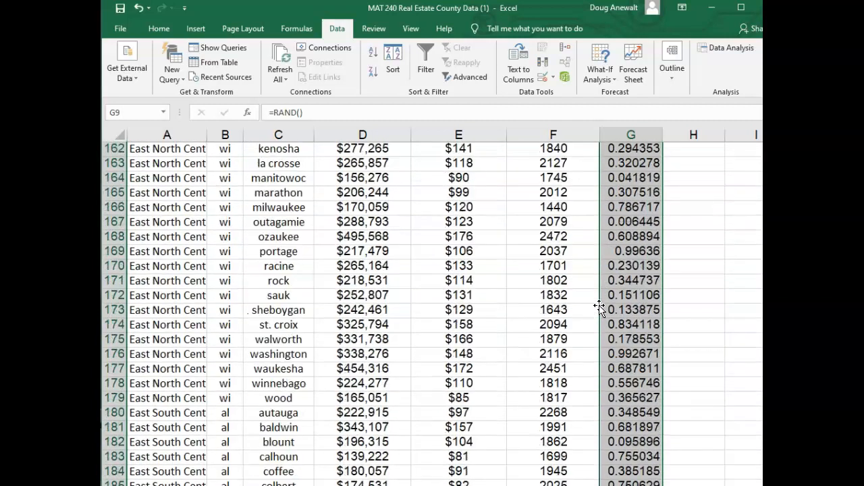
pyautogui.scroll(-2, 222, 336)
pyautogui.click(635, 309)
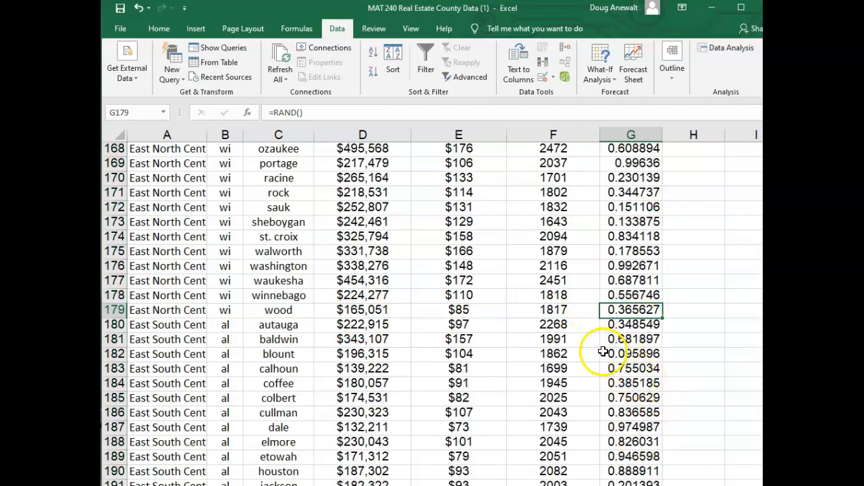
pyautogui.moveTo(139, 309); pyautogui.dragTo(625, 309)
pyautogui.click(634, 310)
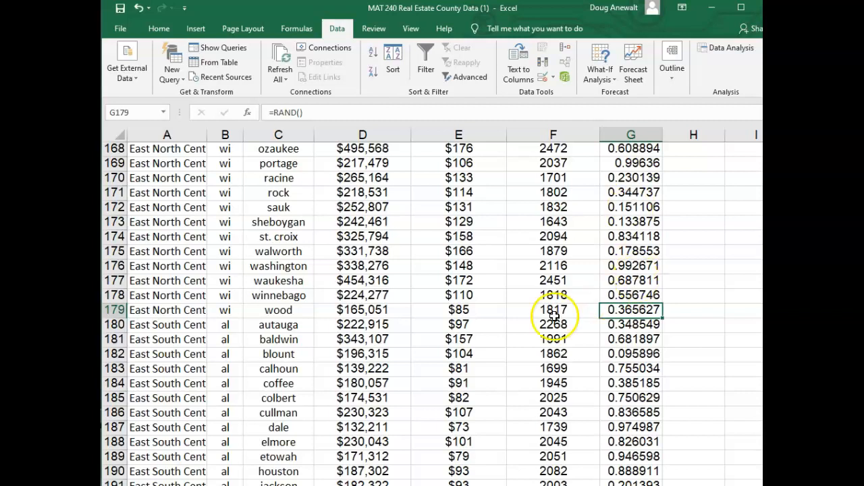
pyautogui.click(644, 330)
pyautogui.moveTo(641, 309); pyautogui.dragTo(165, 187)
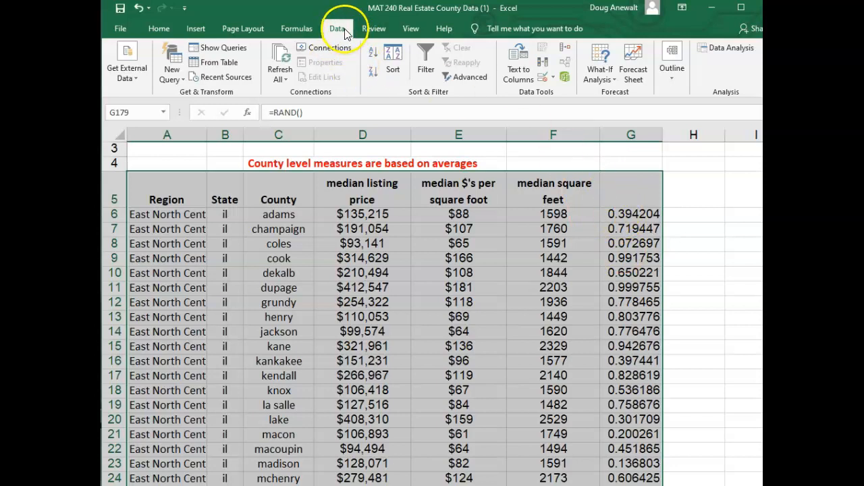
pyautogui.click(400, 54)
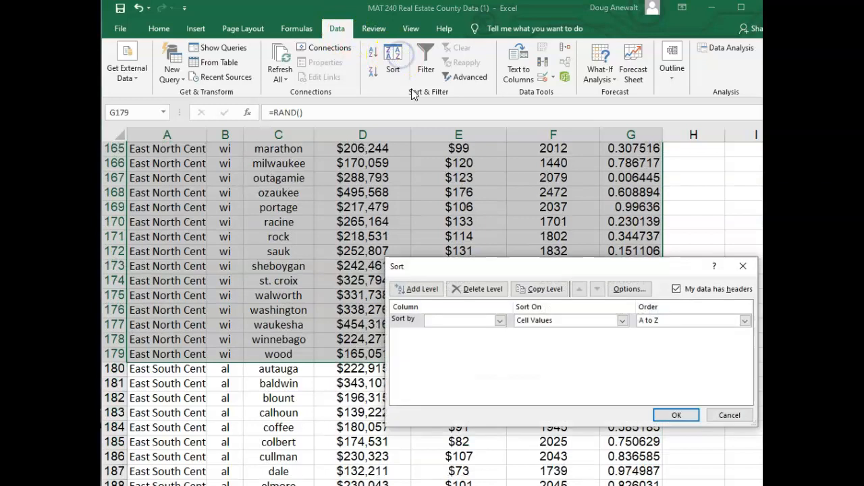
pyautogui.click(500, 322)
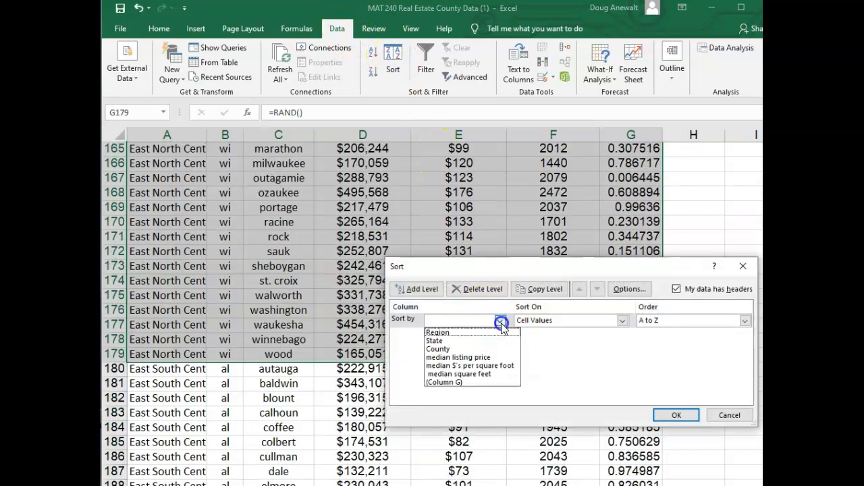
pyautogui.click(457, 382)
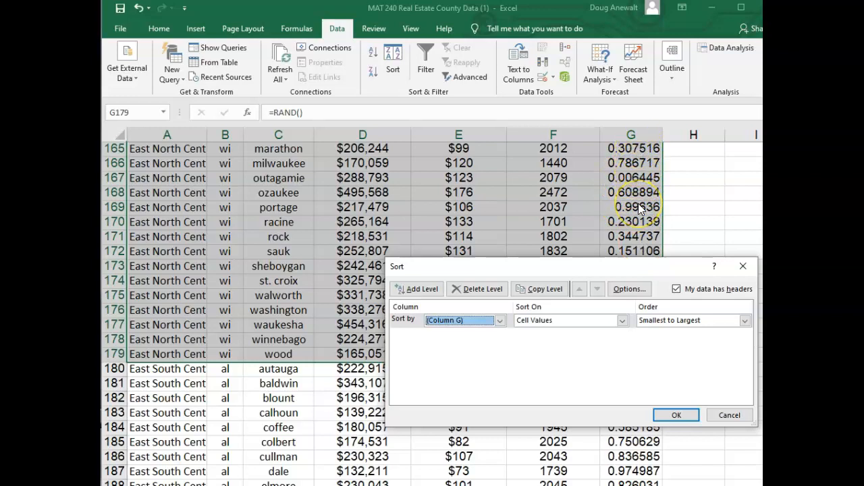
pyautogui.click(679, 415)
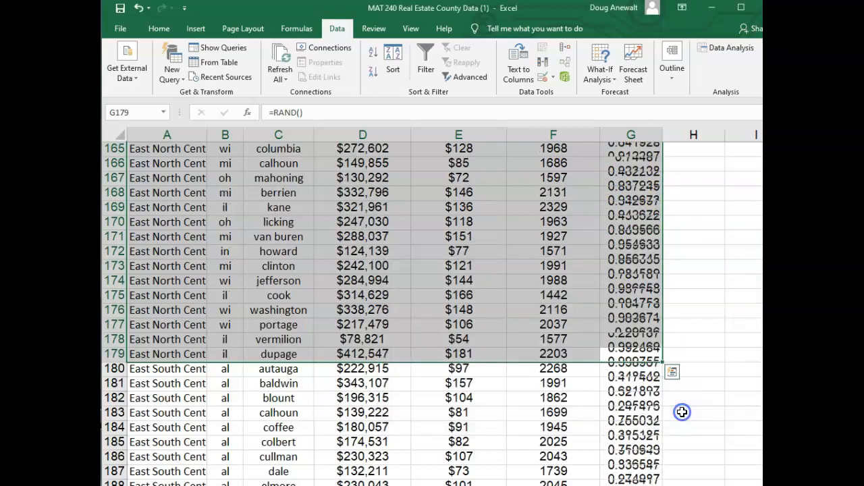
# Review the randomly reordered county rows at the beginning of the sorted East North Central data
pyautogui.scroll(13, 631, 210)
pyautogui.scroll(20, 631, 209)
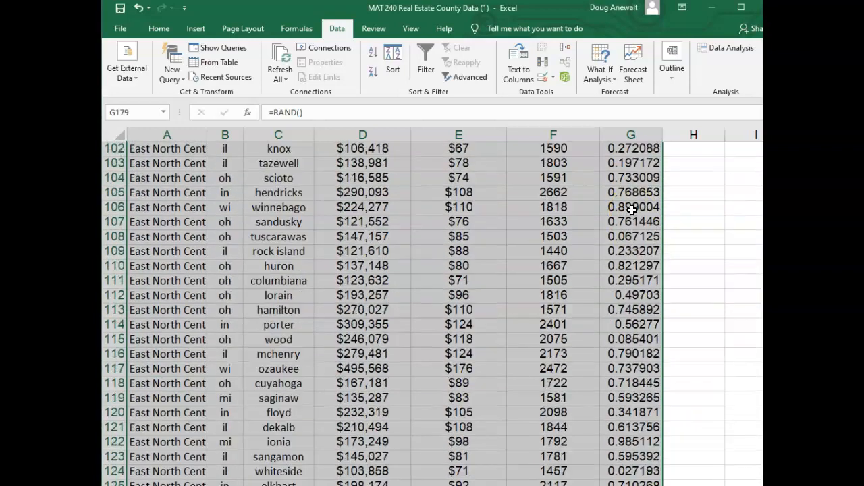
pyautogui.scroll(14, 631, 209)
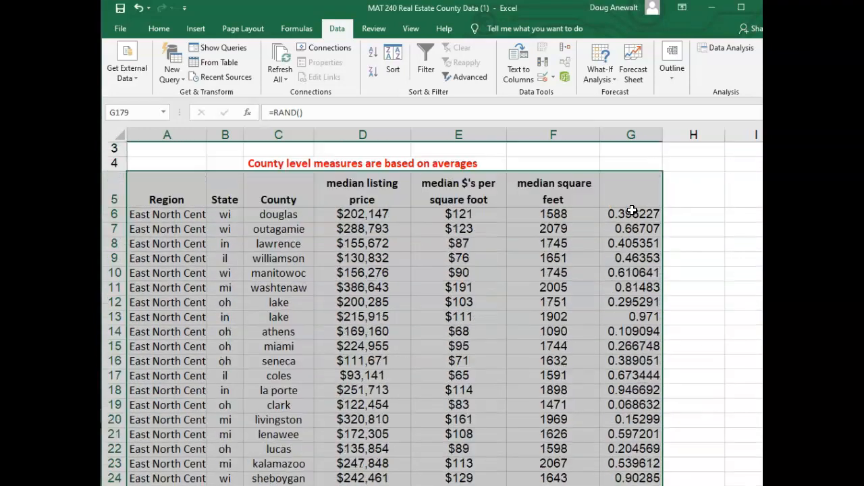
pyautogui.scroll(-3, 631, 209)
pyautogui.scroll(3, 607, 223)
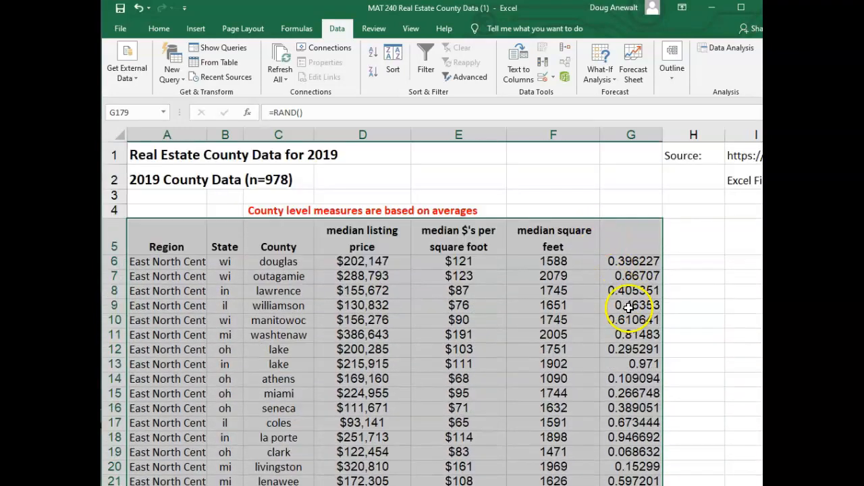
pyautogui.click(147, 262)
pyautogui.moveTo(149, 244); pyautogui.dragTo(179, 216)
pyautogui.scroll(10, 196, 266)
pyautogui.scroll(12, 198, 269)
pyautogui.scroll(-1, 179, 276)
# Count off the first 30 counties by selecting A6:A35 in the Region column
pyautogui.click(156, 200)
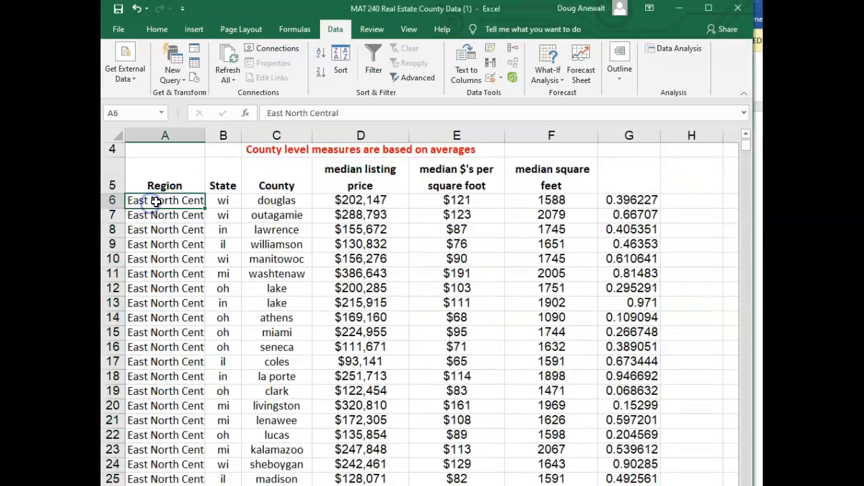
pyautogui.moveTo(156, 205); pyautogui.dragTo(153, 320)
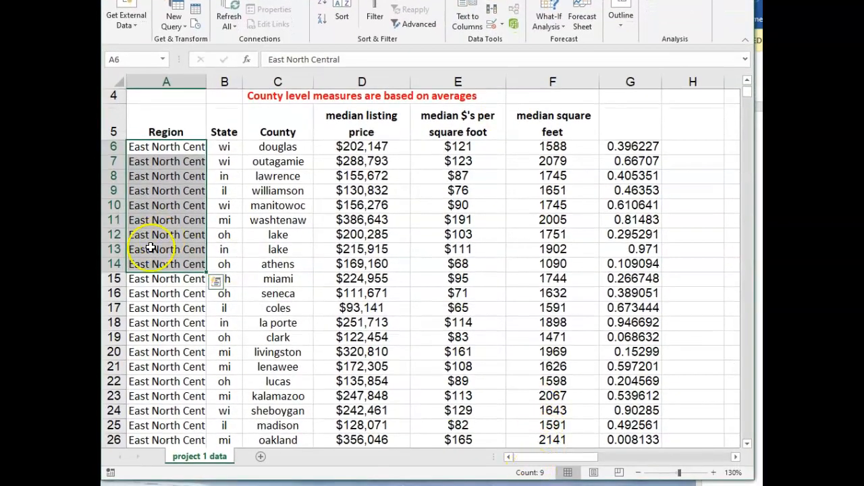
pyautogui.click(149, 276)
pyautogui.click(163, 147)
pyautogui.moveTo(163, 147); pyautogui.dragTo(131, 419)
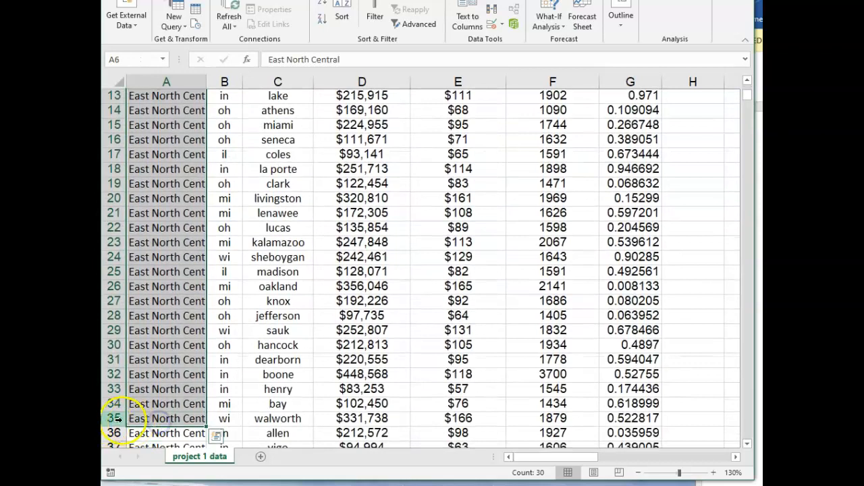
# Copy the headers and the first 30 county rows, A5:G35, into a new worksheet starting at A1
pyautogui.moveTo(639, 419); pyautogui.dragTo(176, 120)
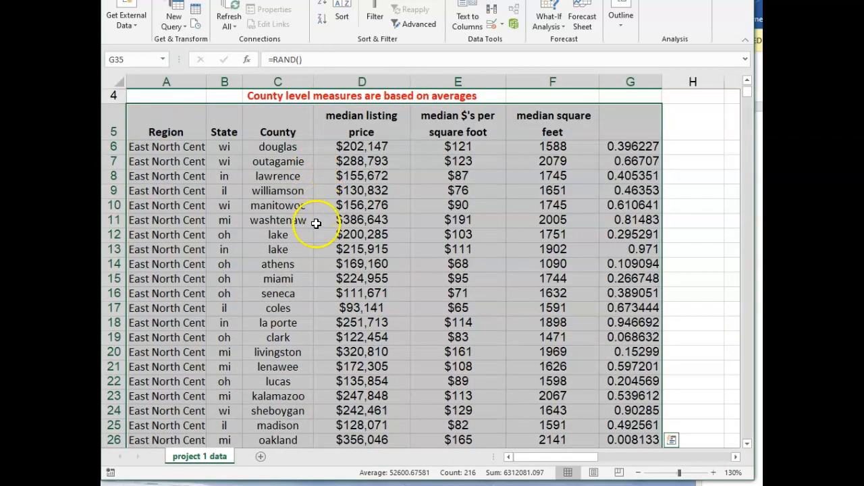
pyautogui.hotkey('ctrl', 'c')
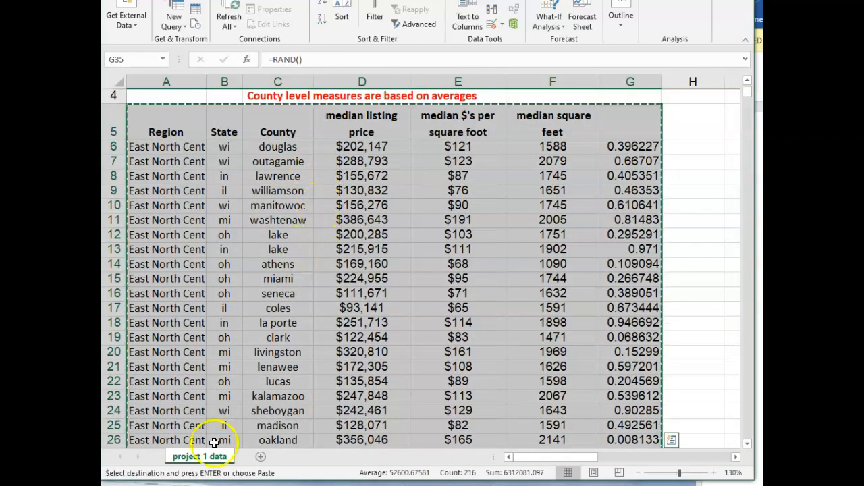
pyautogui.click(261, 459)
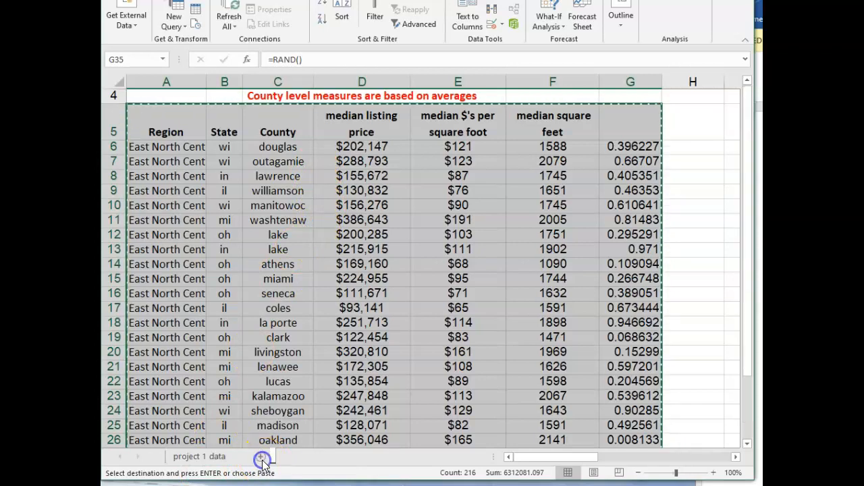
pyautogui.hotkey('ctrl', 'v')
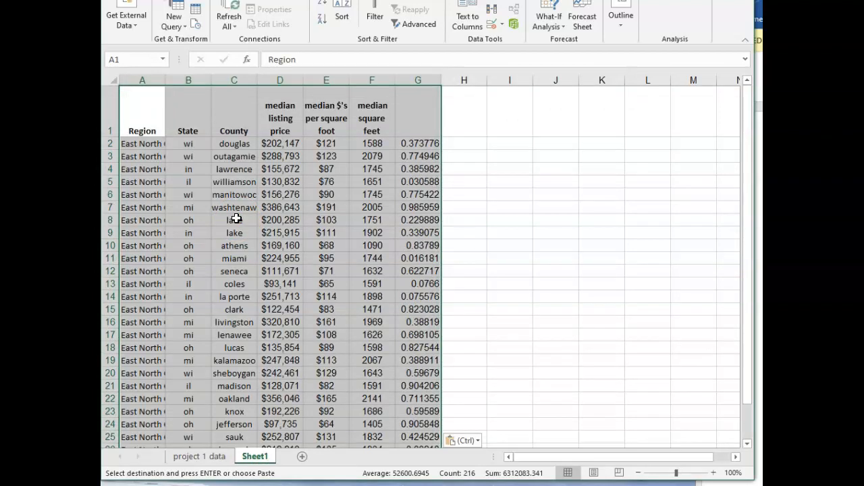
# Clear the random numbers from column G of the new sheet
pyautogui.click(536, 220)
pyautogui.moveTo(411, 116); pyautogui.dragTo(429, 437)
pyautogui.press('Delete')
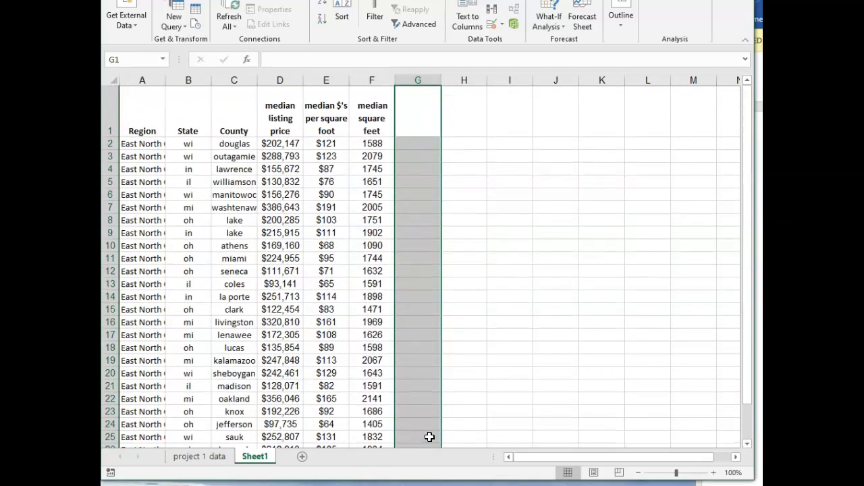
# Delete the median $'s per square foot cells in column E of the sample, shifting the remaining cells left
pyautogui.click(276, 116)
pyautogui.click(373, 111)
pyautogui.moveTo(326, 122); pyautogui.dragTo(326, 423)
pyautogui.scroll(1, 332, 170)
pyautogui.rightClick(333, 166)
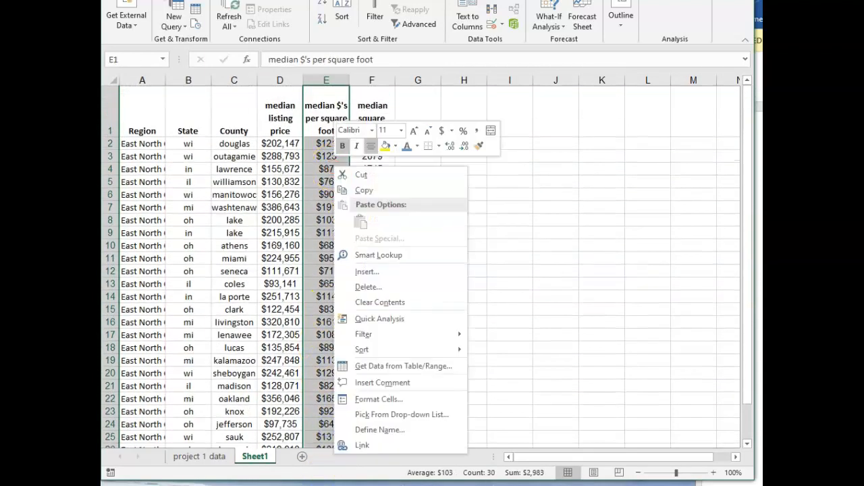
pyautogui.click(369, 286)
pyautogui.click(347, 320)
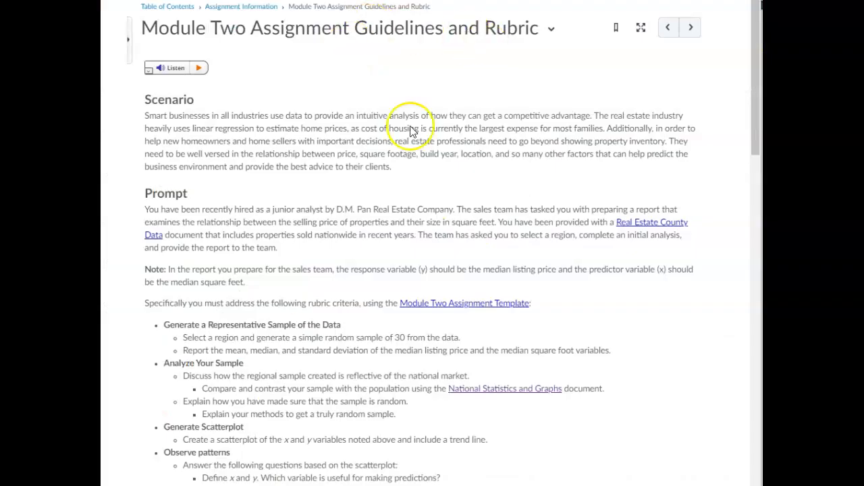
# Switch to the MAT 240 Descriptive Statistics in Excel Tutorial document to consult its Analysis ToolPak instructions
pyautogui.scroll(-5, 299, 338)
pyautogui.click(209, 317)
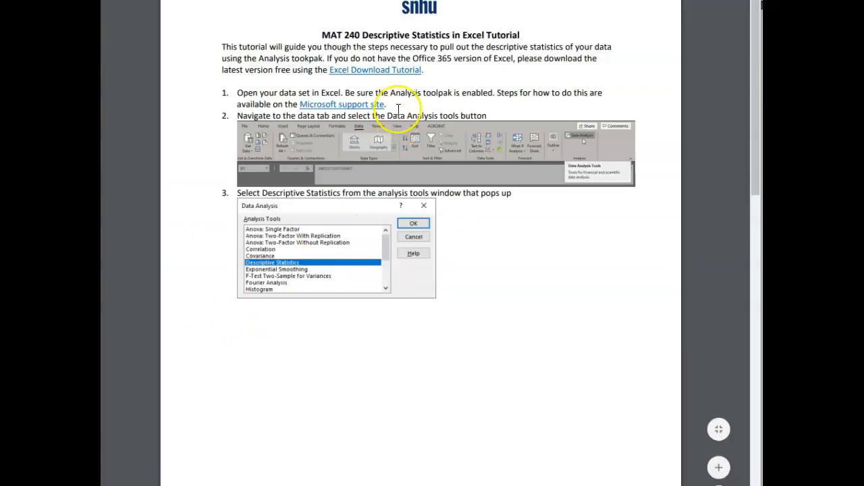
# Switch back to the Excel workbook and start the Descriptive Statistics analysis tool for the median listing price column
pyautogui.click(358, 106)
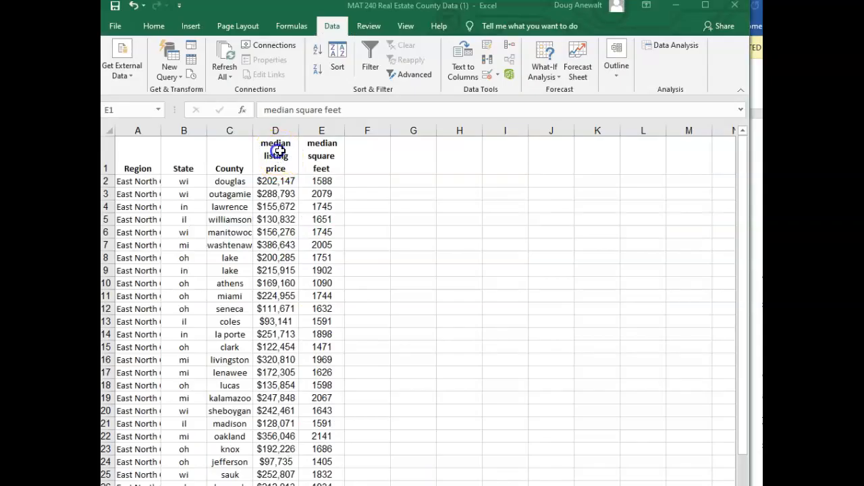
pyautogui.hotkey('ctrl', 'shift', 'End')
pyautogui.click(280, 152)
pyautogui.moveTo(280, 151); pyautogui.dragTo(273, 474)
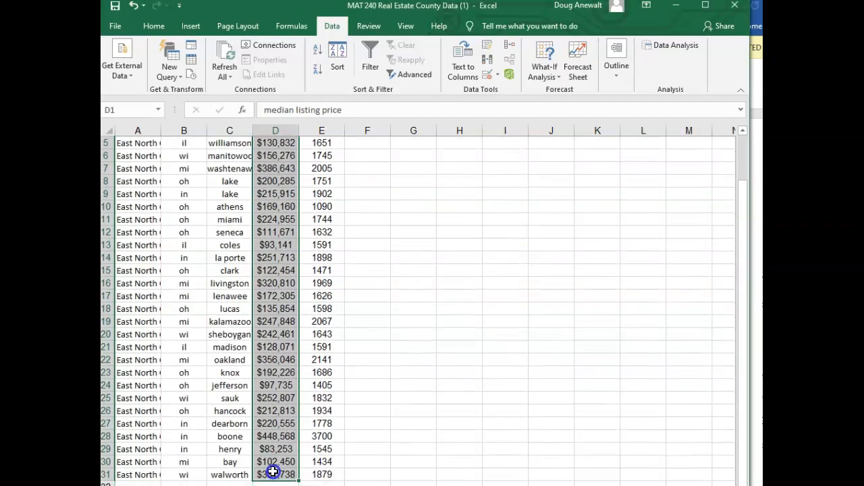
pyautogui.click(668, 44)
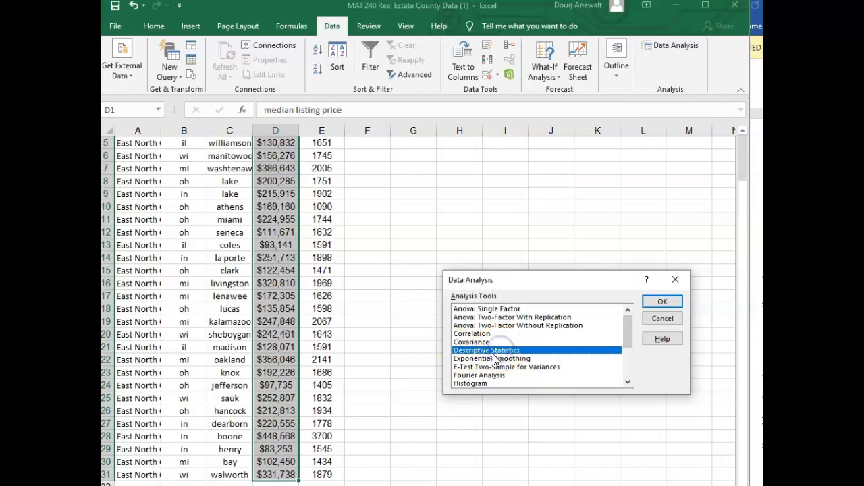
pyautogui.click(658, 301)
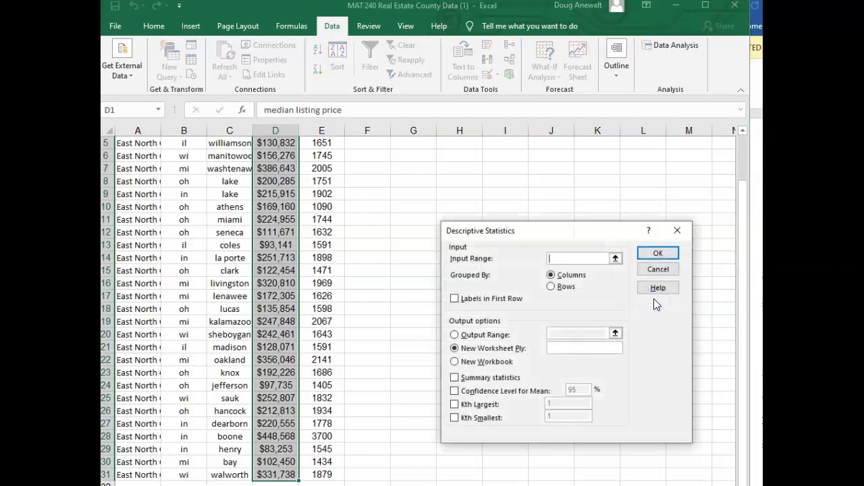
# Generate summary statistics for the median listing prices in D2:D31, with the output range starting at G7
pyautogui.click(586, 261)
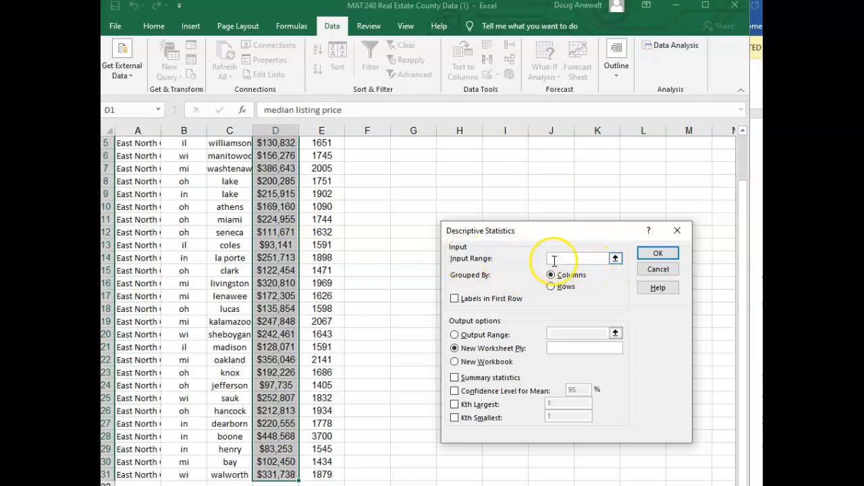
pyautogui.scroll(2, 267, 202)
pyautogui.moveTo(274, 181); pyautogui.dragTo(281, 454)
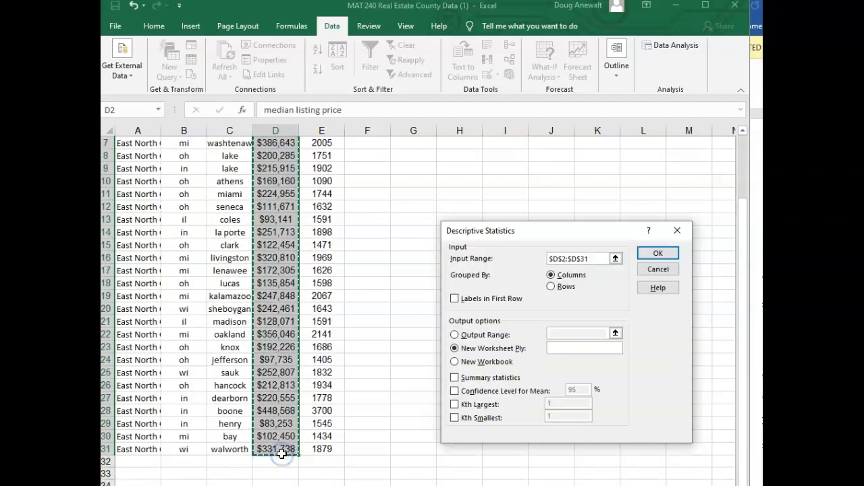
pyautogui.click(455, 335)
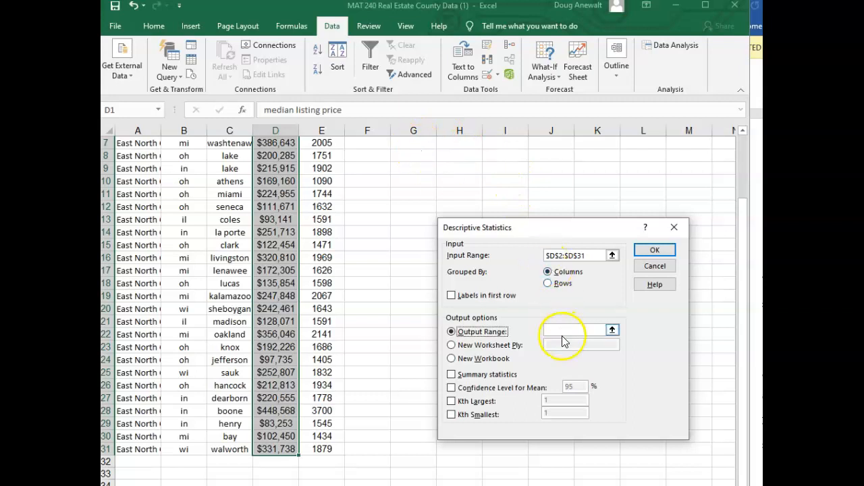
pyautogui.click(564, 330)
pyautogui.click(417, 143)
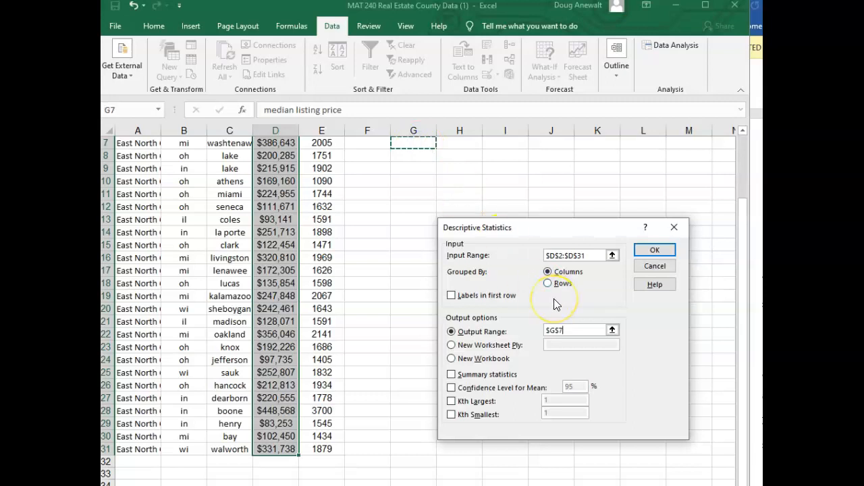
pyautogui.click(452, 375)
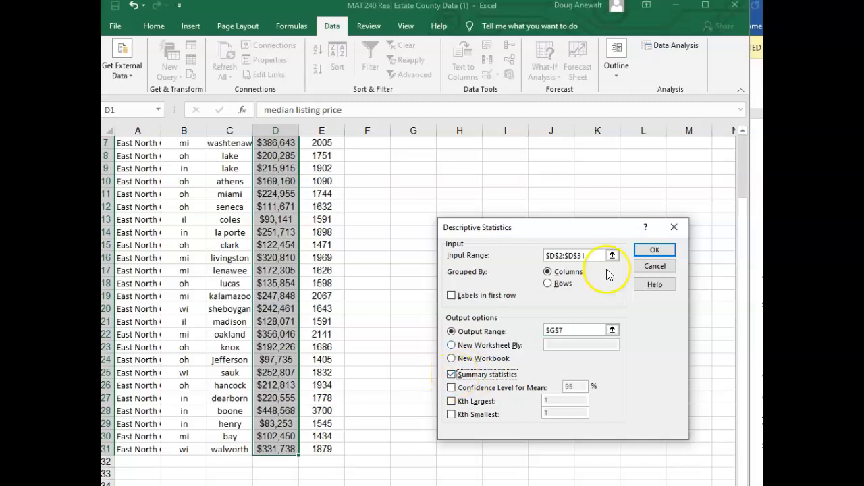
pyautogui.click(654, 251)
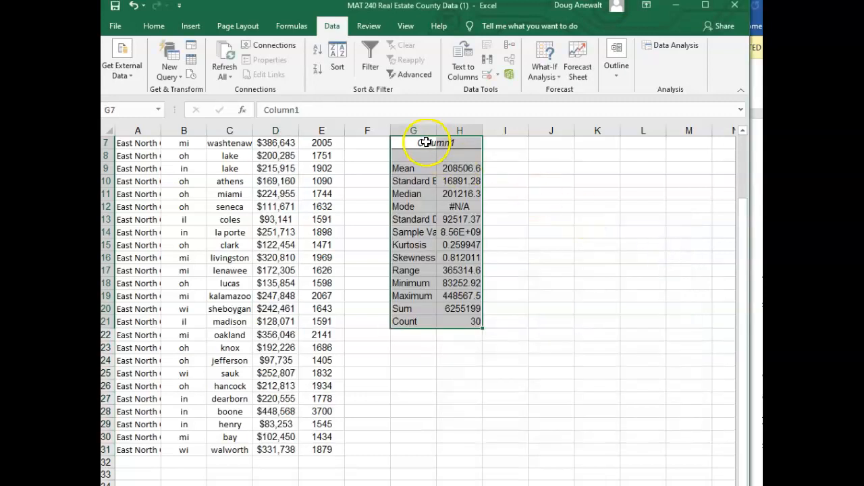
# Examine the mean, median, mode, maximum, minimum and standard deviation in the listing price statistics table
pyautogui.click(413, 169)
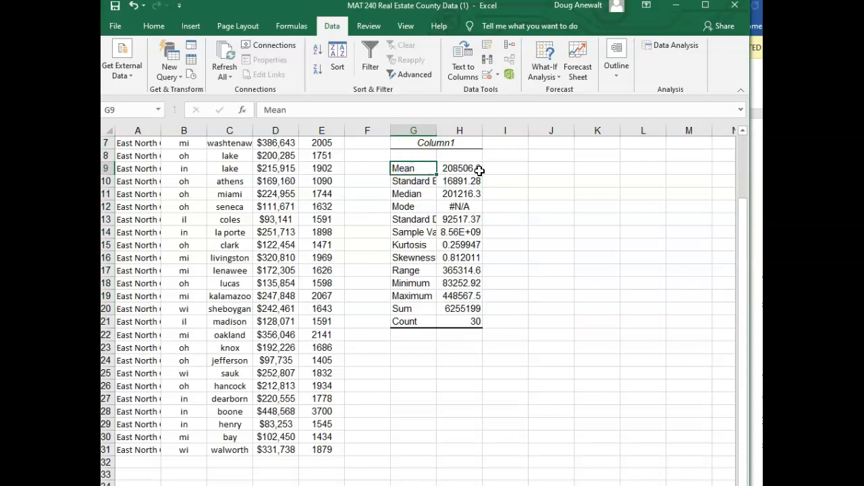
pyautogui.click(409, 194)
pyautogui.click(458, 207)
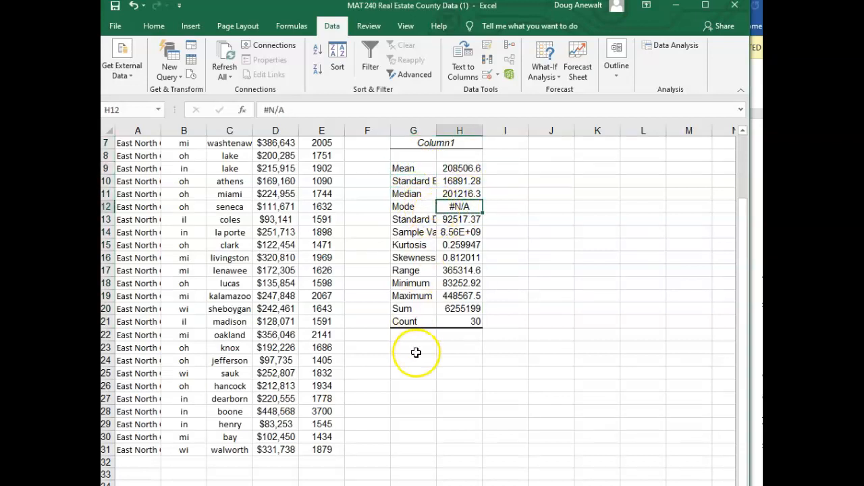
pyautogui.click(458, 296)
pyautogui.click(459, 283)
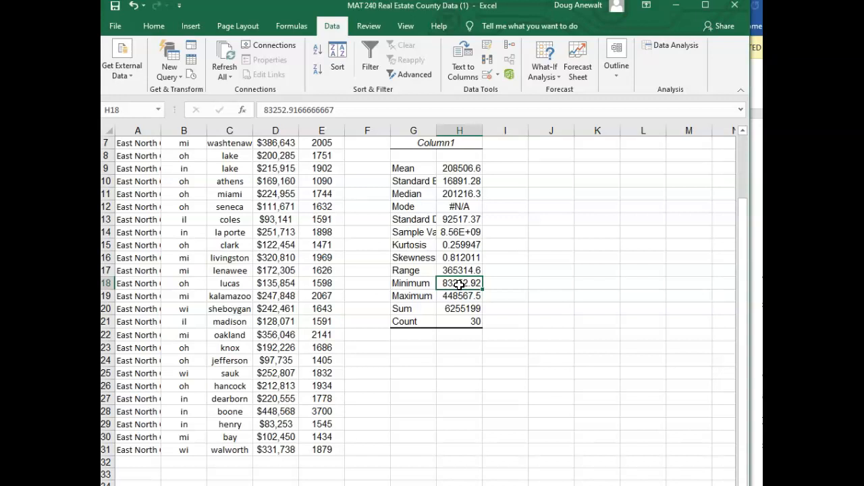
pyautogui.click(463, 218)
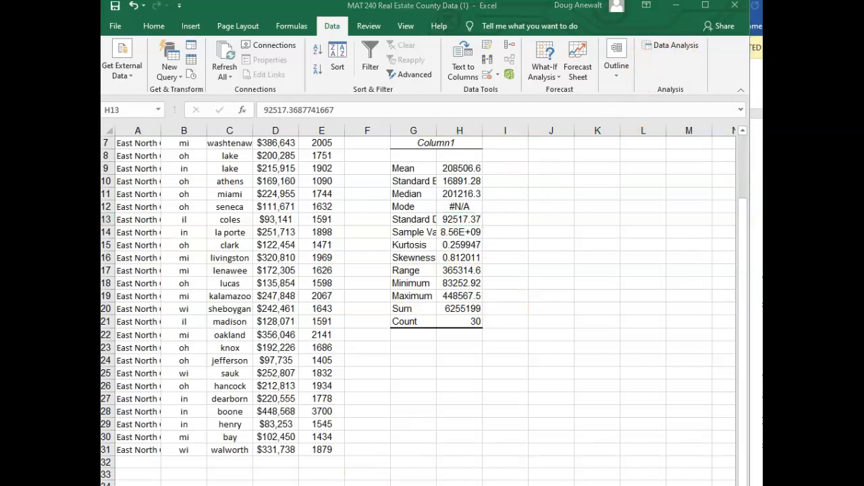
# Select cell J7 beside the listing price statistics and reopen the Descriptive Statistics analysis tool
pyautogui.scroll(2, 317, 405)
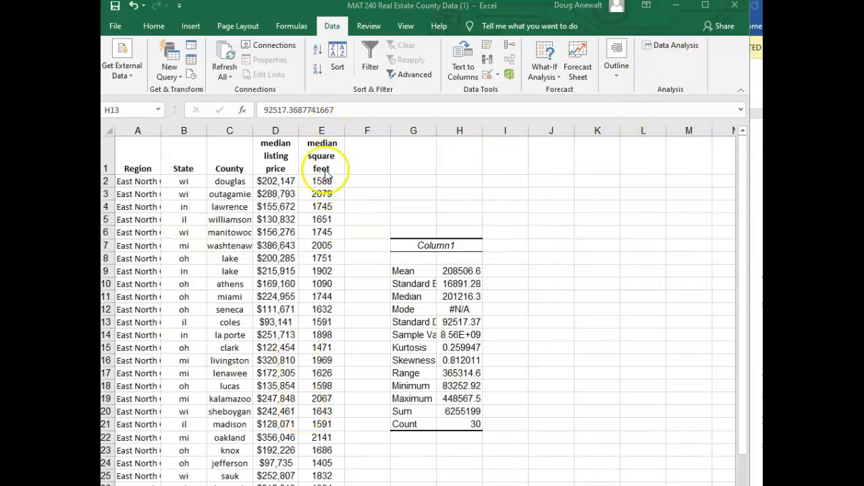
pyautogui.click(530, 204)
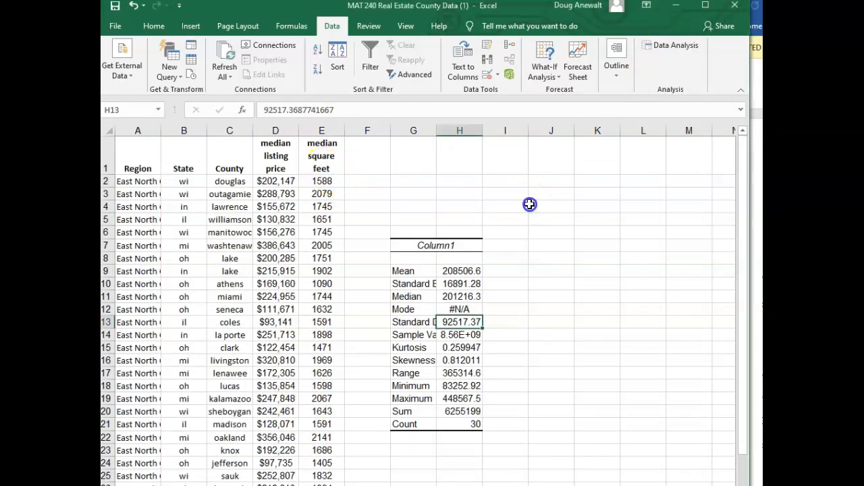
pyautogui.click(537, 245)
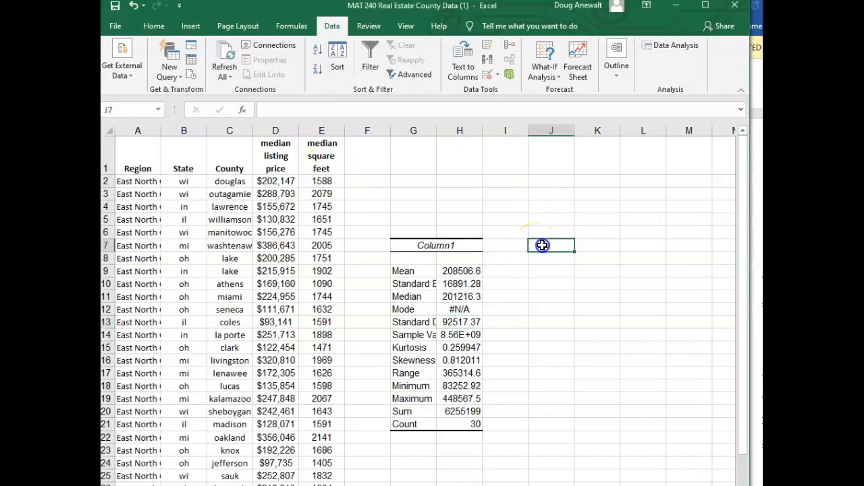
pyautogui.click(671, 46)
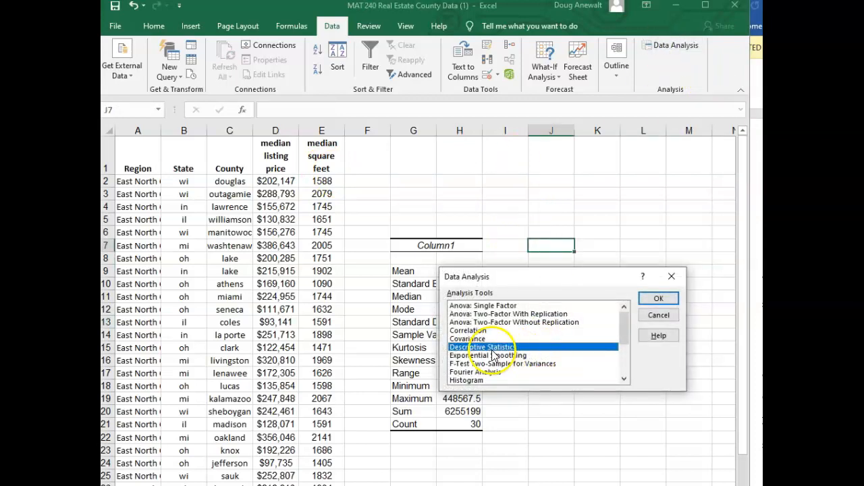
pyautogui.click(658, 297)
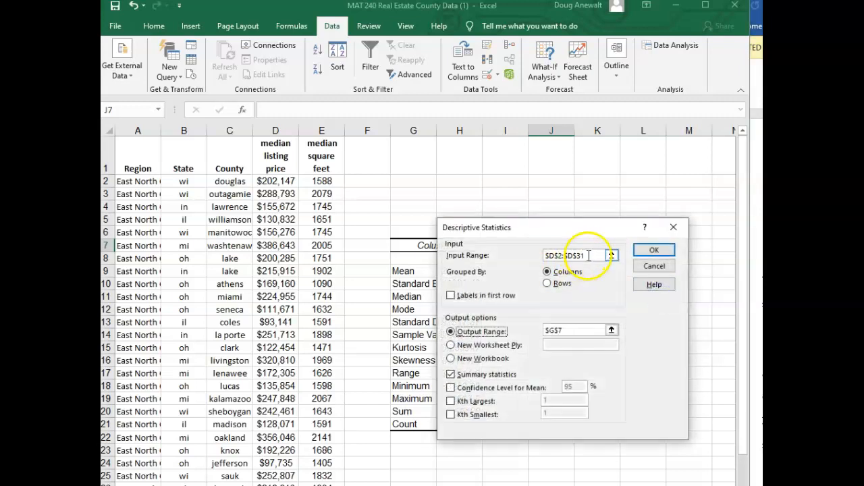
# Try to generate summary statistics for the median square feet in E2:E31 by adding J7 to the existing output range
pyautogui.click(588, 255)
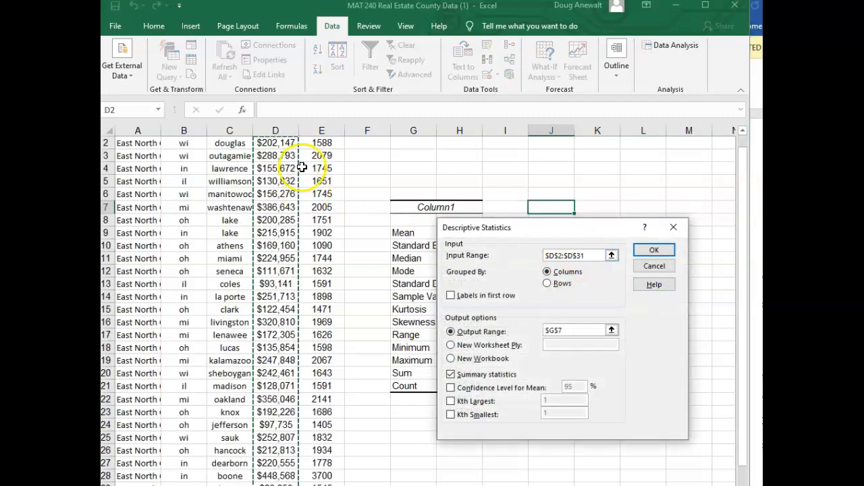
pyautogui.scroll(1, 304, 169)
pyautogui.moveTo(318, 181); pyautogui.dragTo(328, 448)
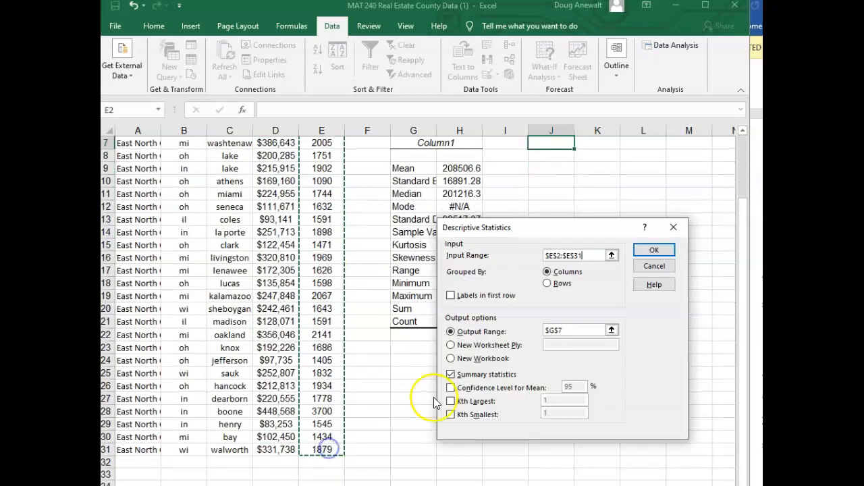
pyautogui.click(571, 330)
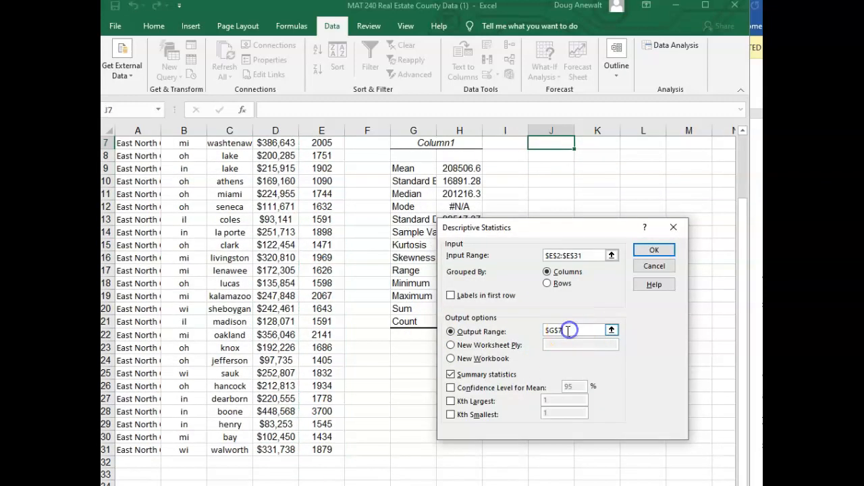
pyautogui.click(557, 145)
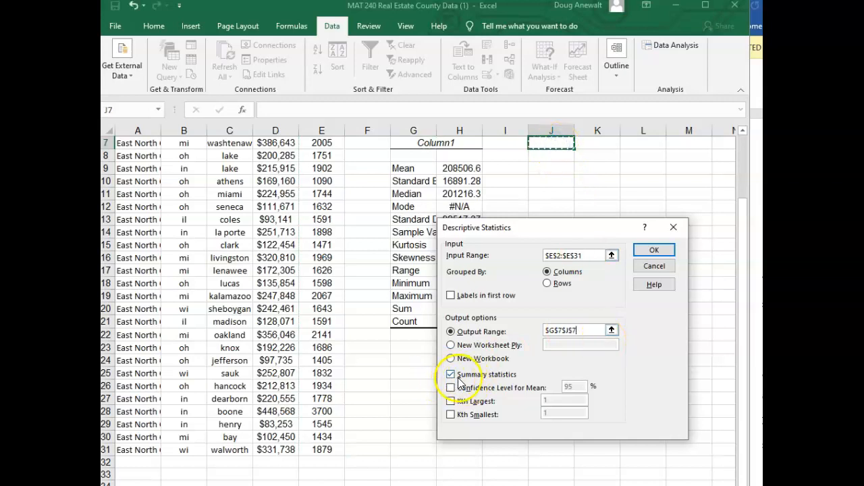
pyautogui.click(654, 251)
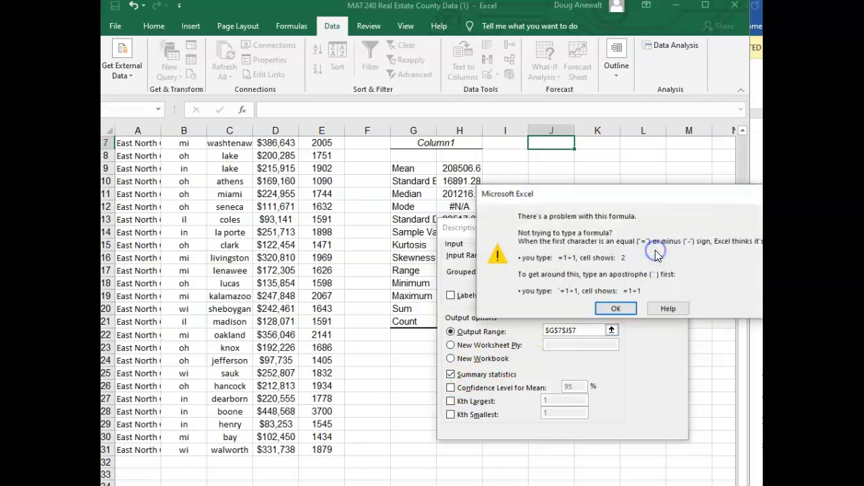
pyautogui.click(628, 308)
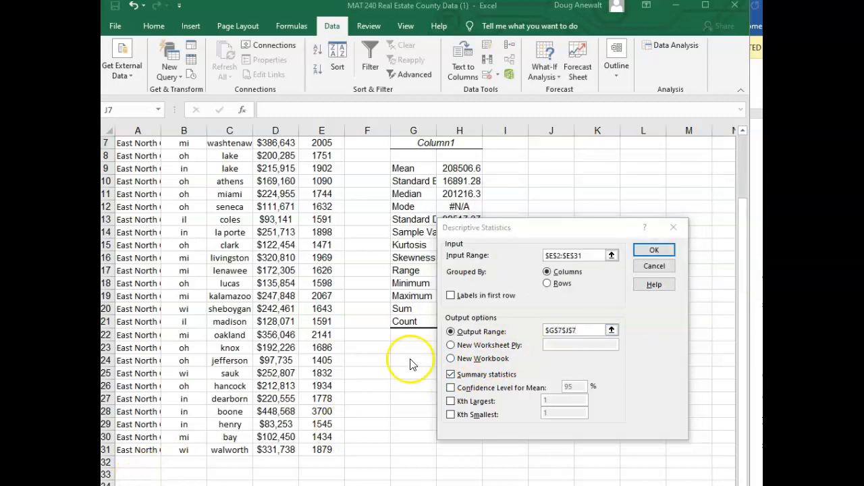
# Re-enter E2:E31 as the input range, replace the output range with J7, and generate the median square feet statistics
pyautogui.click(585, 253)
pyautogui.moveTo(585, 253); pyautogui.dragTo(533, 255)
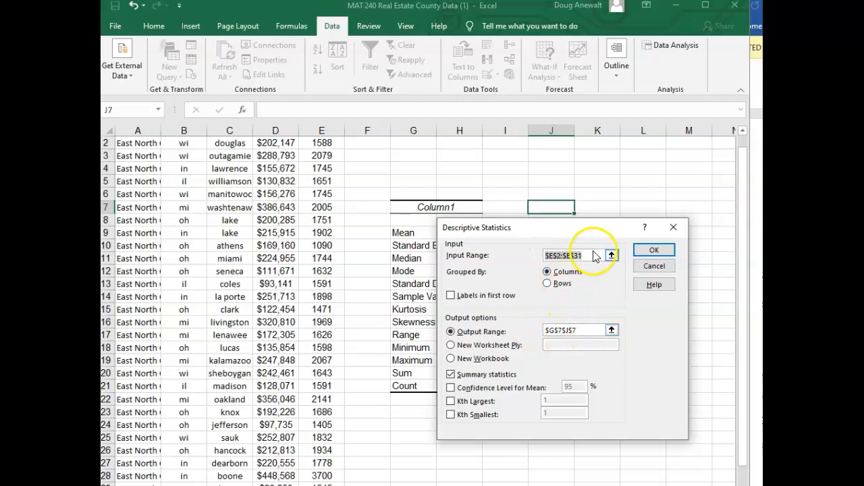
pyautogui.press('BackSpace')
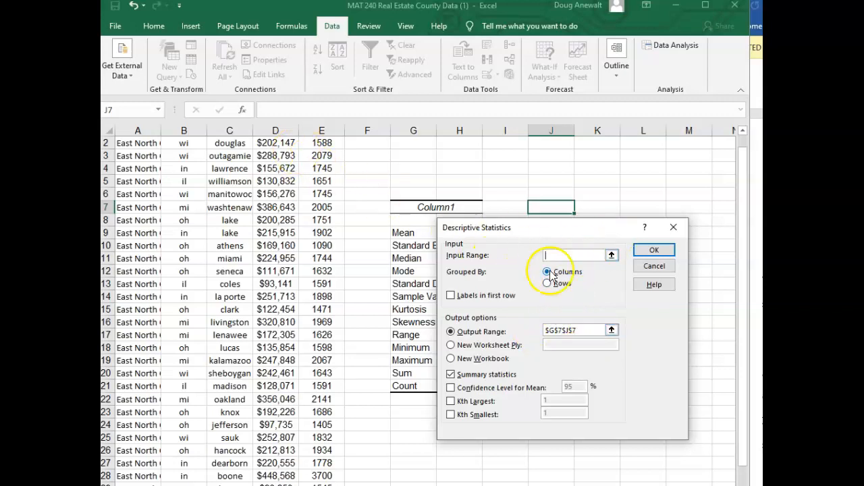
pyautogui.scroll(1, 329, 216)
pyautogui.moveTo(322, 181); pyautogui.dragTo(328, 450)
pyautogui.moveTo(583, 330); pyautogui.dragTo(549, 328)
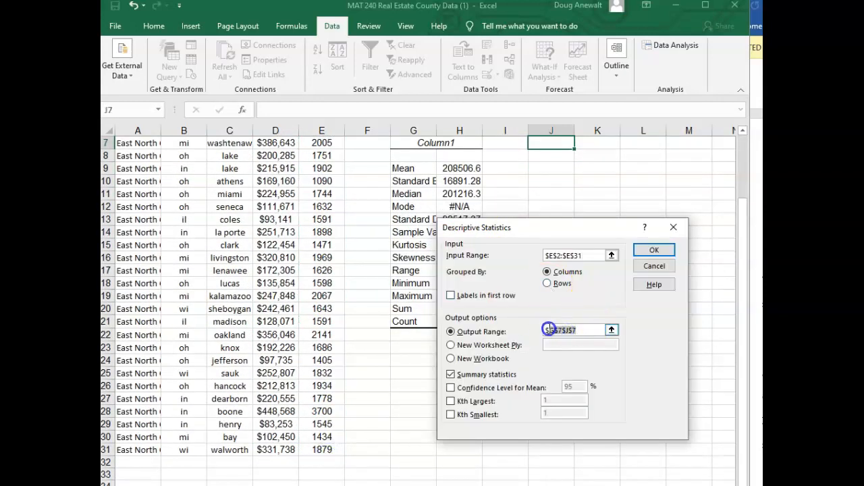
pyautogui.click(551, 142)
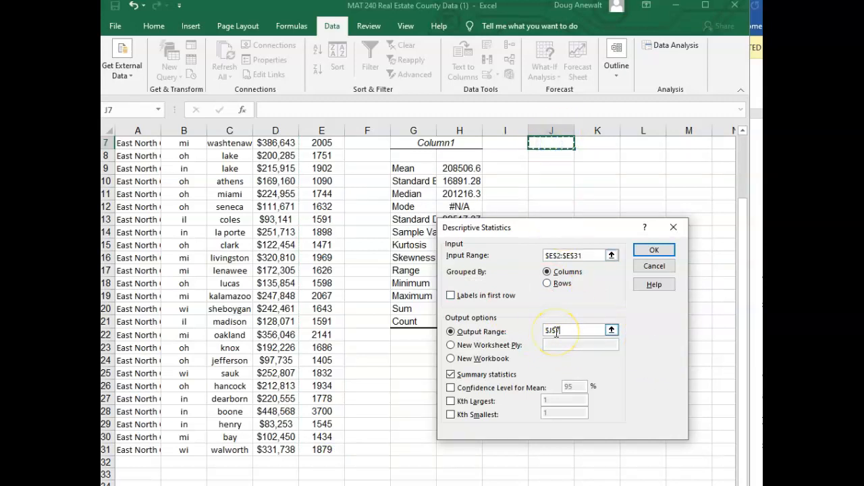
pyautogui.click(658, 251)
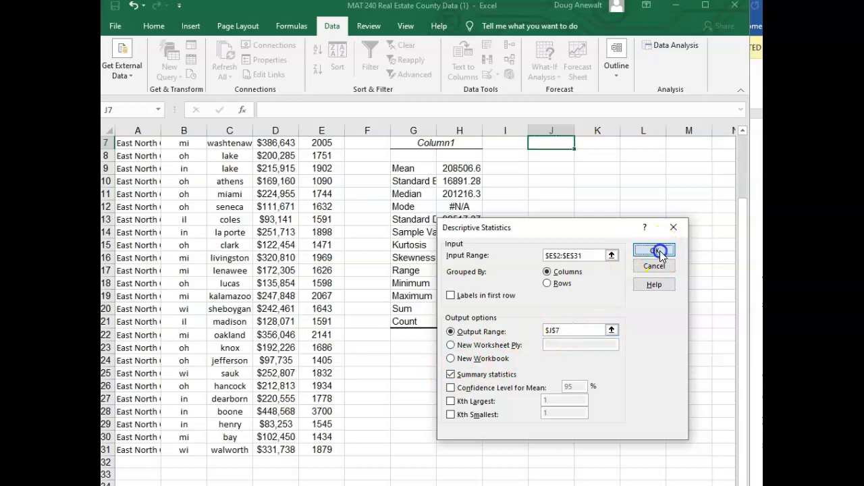
# Change the heading of the second statistics table in J7 to "Median Square Feet"
pyautogui.scroll(1, 579, 166)
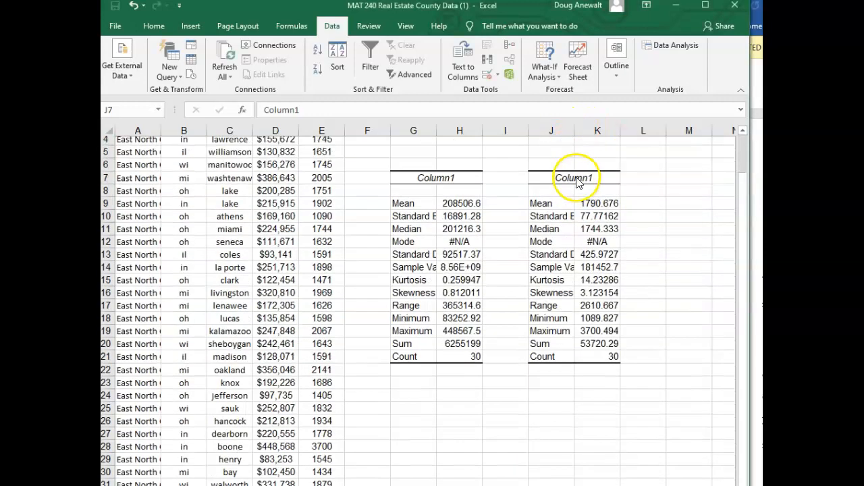
pyautogui.scroll(3, 580, 185)
pyautogui.click(564, 245)
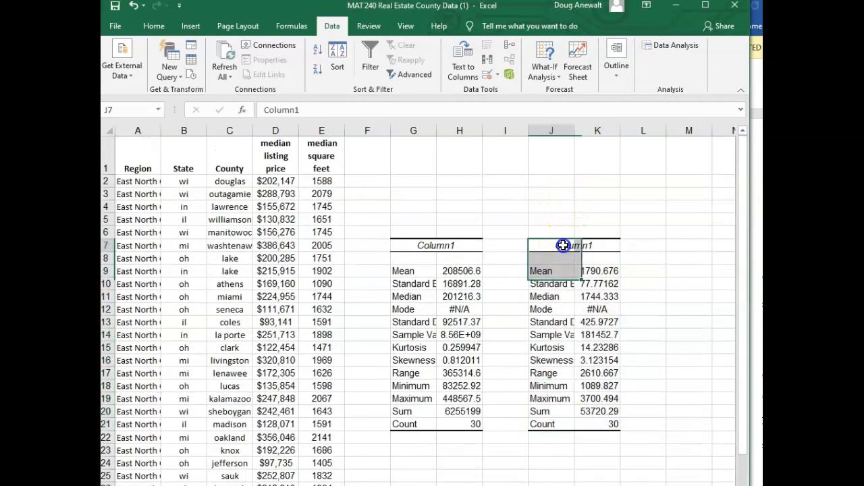
pyautogui.write('Median Square')
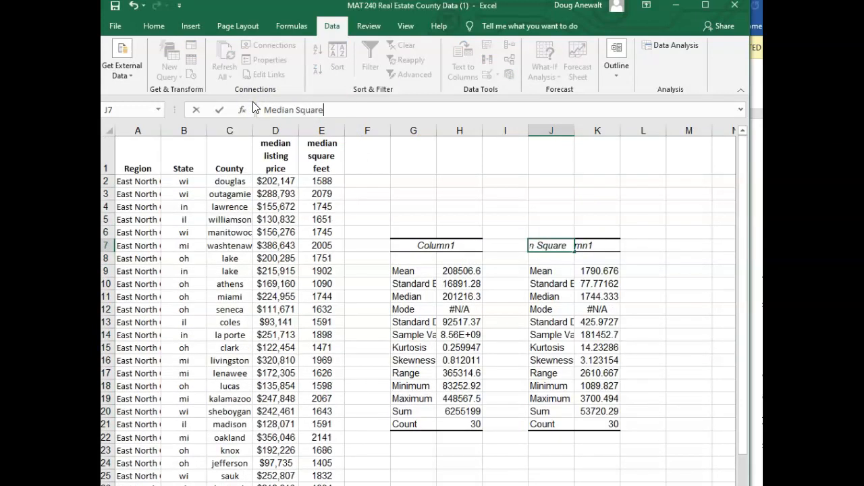
pyautogui.write(' Feet')
pyautogui.press('Return')
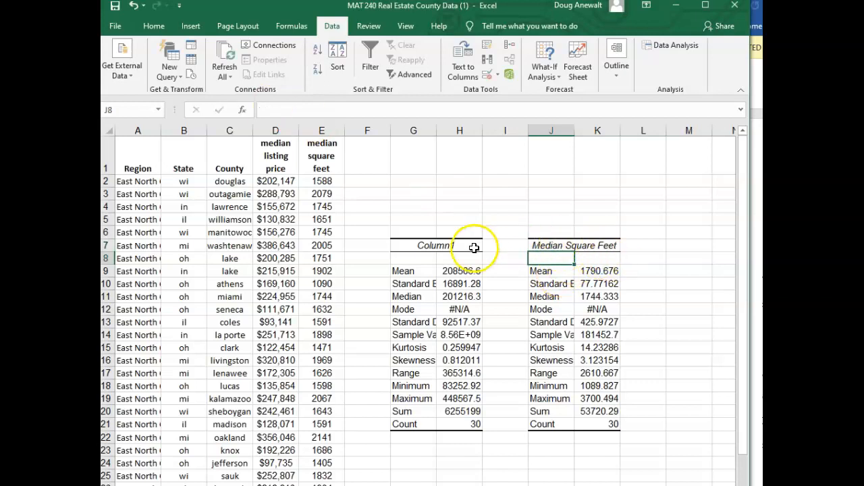
# Change the heading of the first statistics table in G7 to "Median Listing Price"
pyautogui.click(424, 247)
pyautogui.moveTo(315, 110); pyautogui.dragTo(250, 110)
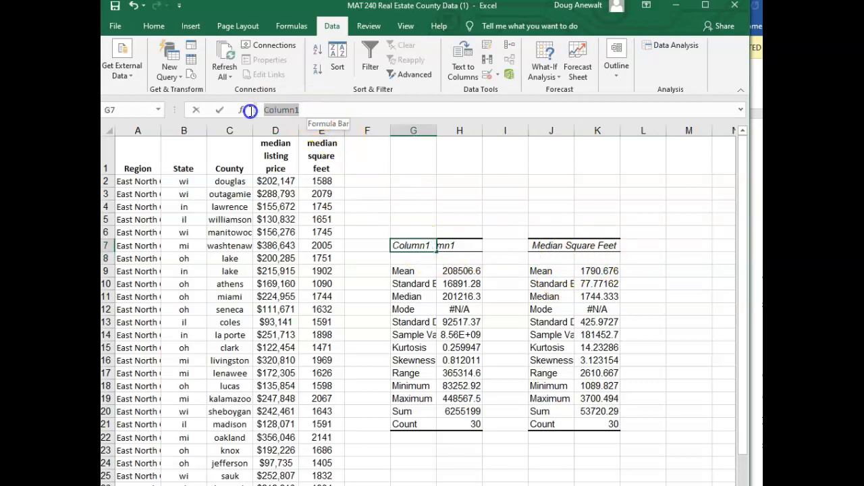
pyautogui.write('Median ')
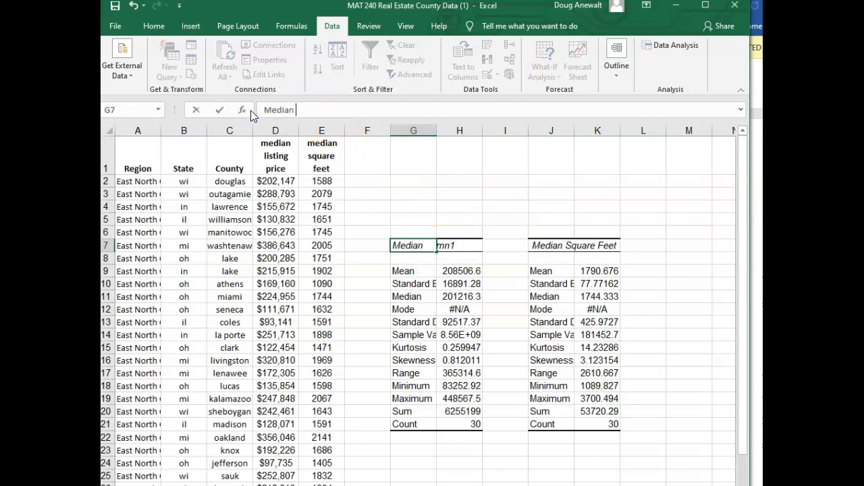
pyautogui.write('Listing Price')
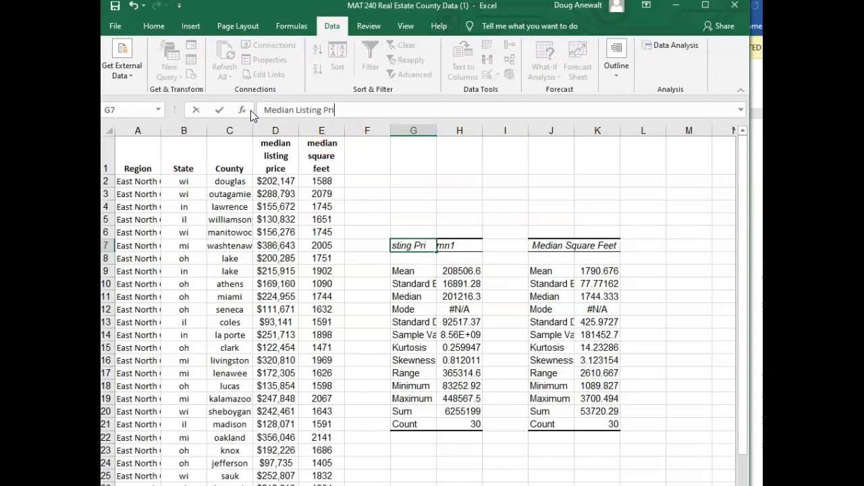
pyautogui.press('Return')
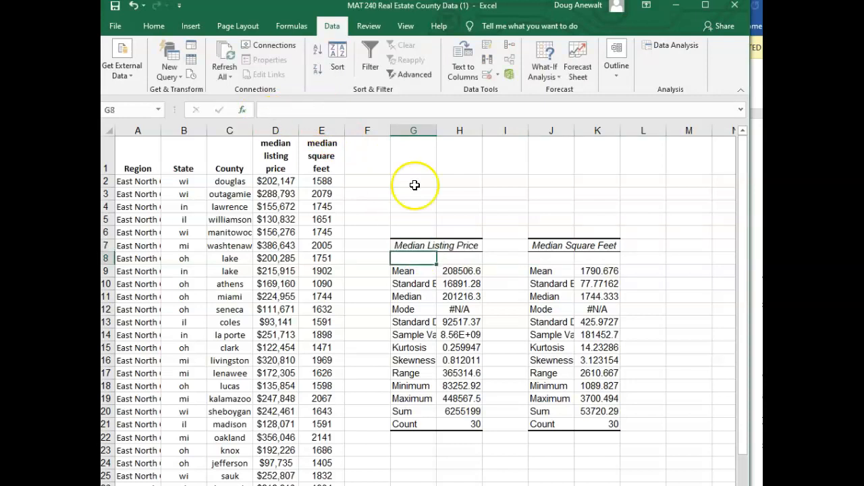
pyautogui.click(593, 245)
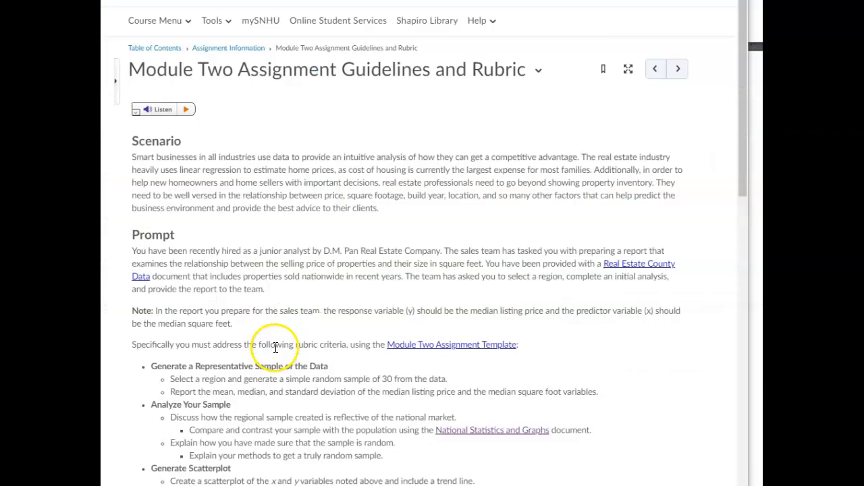
# Review the assignment prompt and the national summary statistics with the listing price and square feet histograms
pyautogui.scroll(-3, 275, 351)
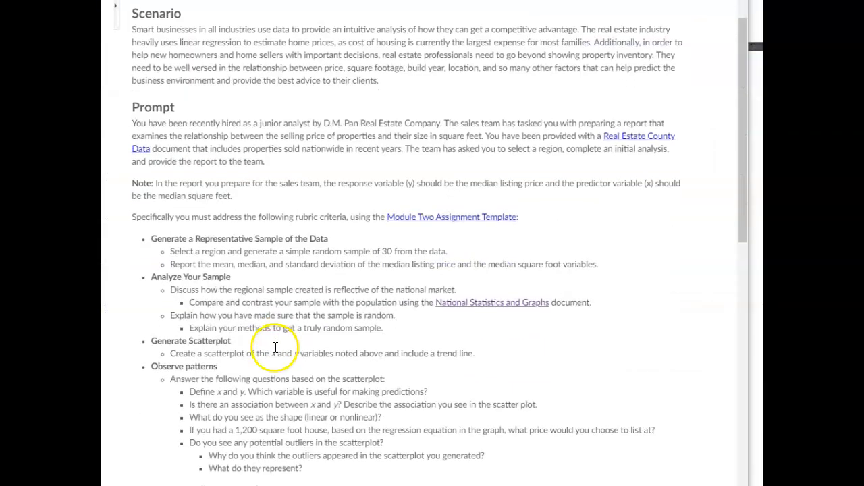
pyautogui.scroll(-1, 396, 309)
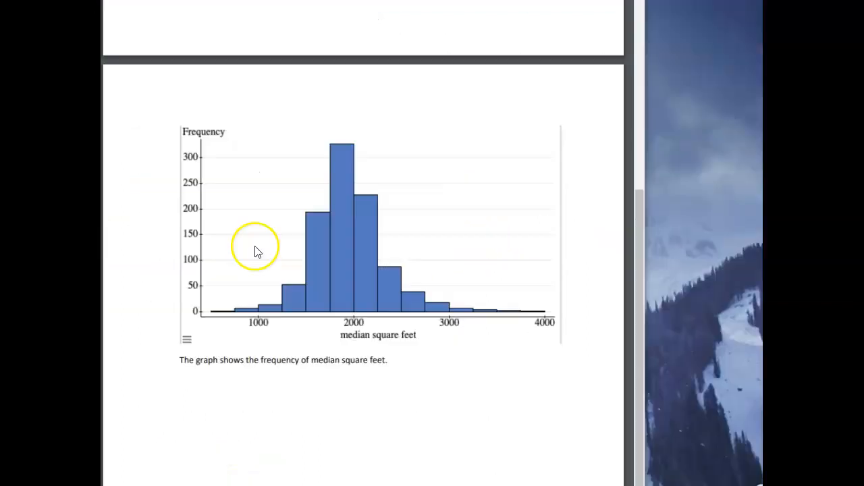
pyautogui.scroll(10, 255, 251)
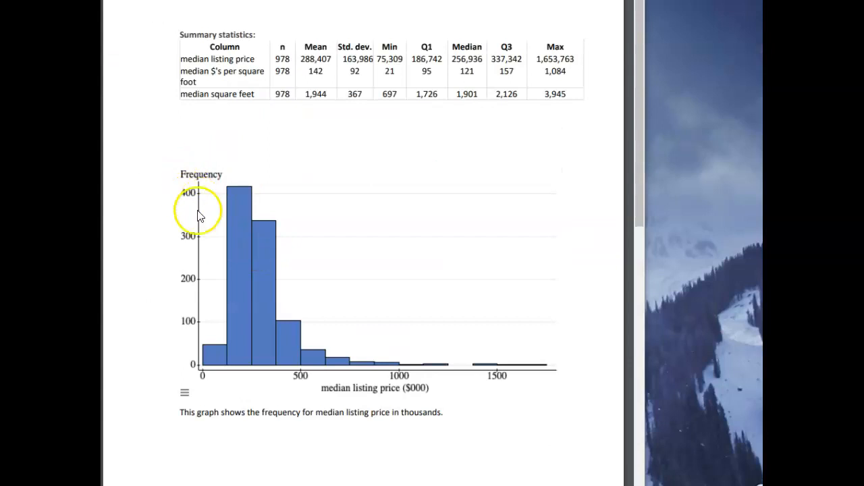
pyautogui.scroll(-3, 230, 269)
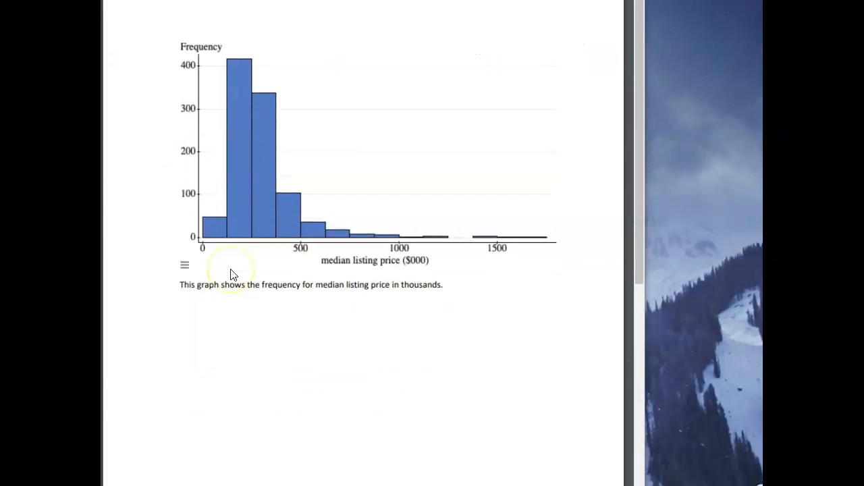
pyautogui.scroll(-9, 230, 275)
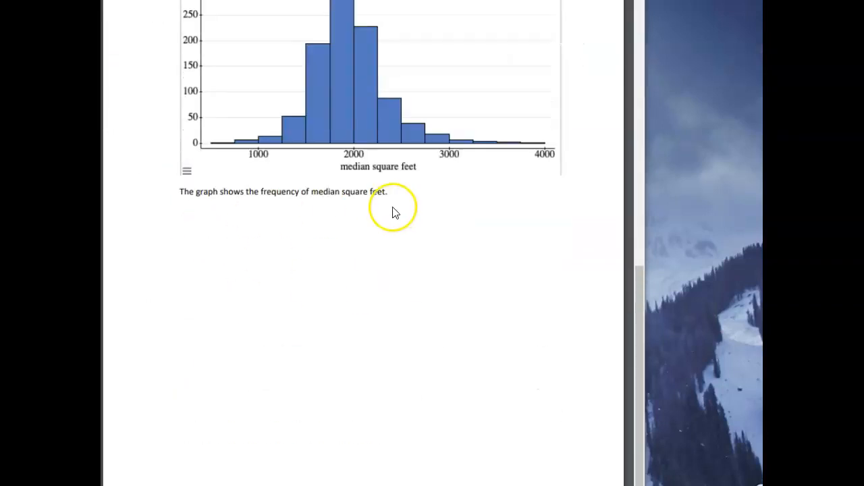
pyautogui.scroll(3, 395, 213)
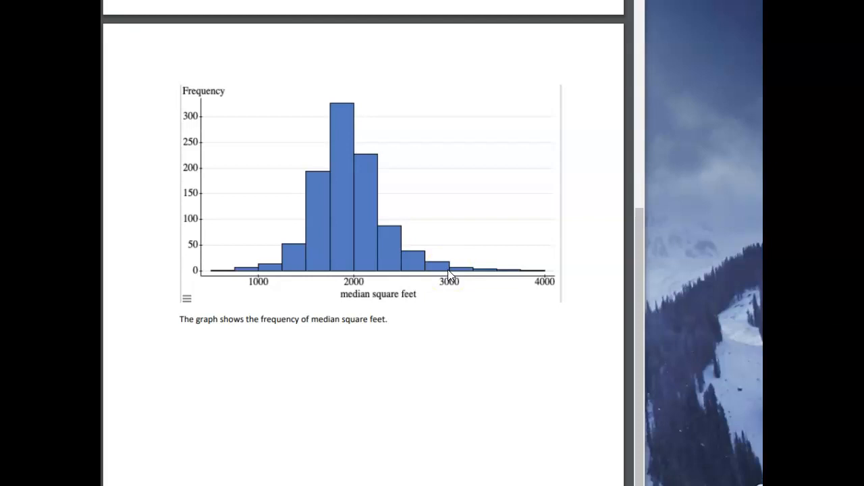
# Switch back to the Excel workbook and enter the heading "Square Feet Bins" in L6
pyautogui.click(206, 485)
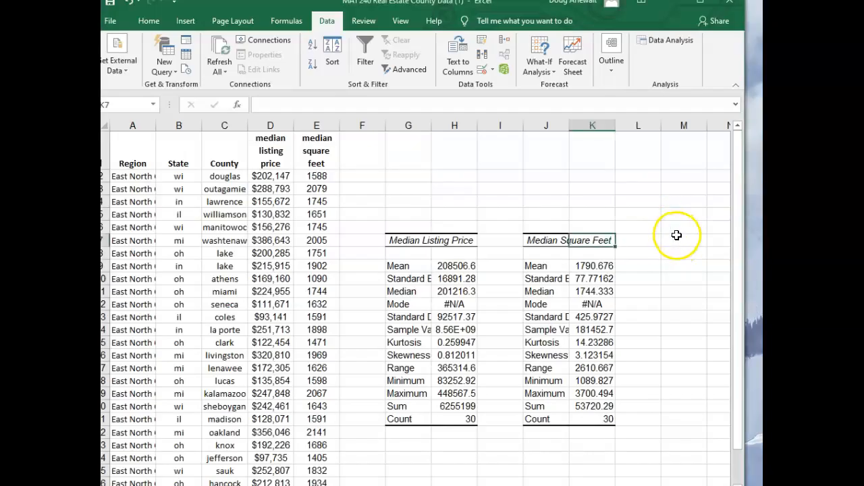
pyautogui.click(675, 229)
pyautogui.click(655, 229)
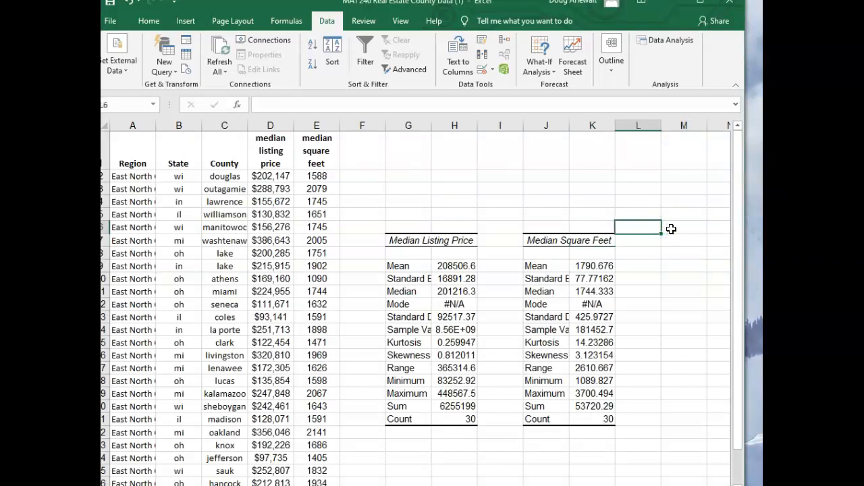
pyautogui.write('Square Feet Bins')
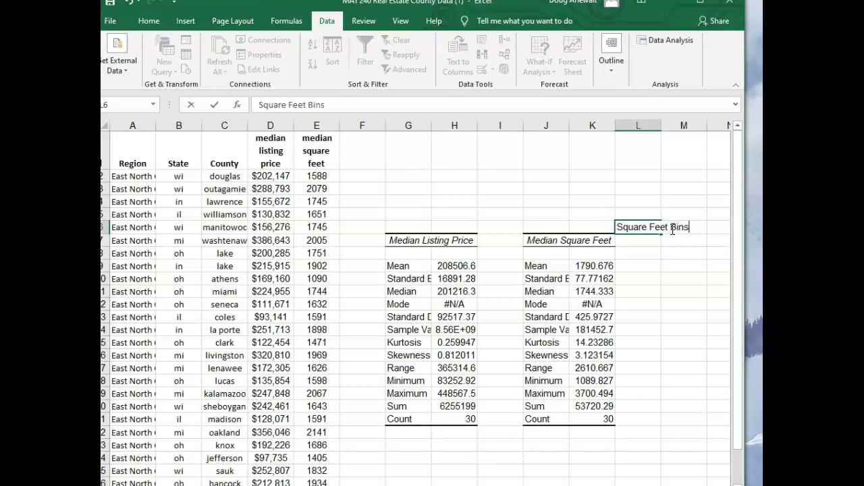
pyautogui.press('Return')
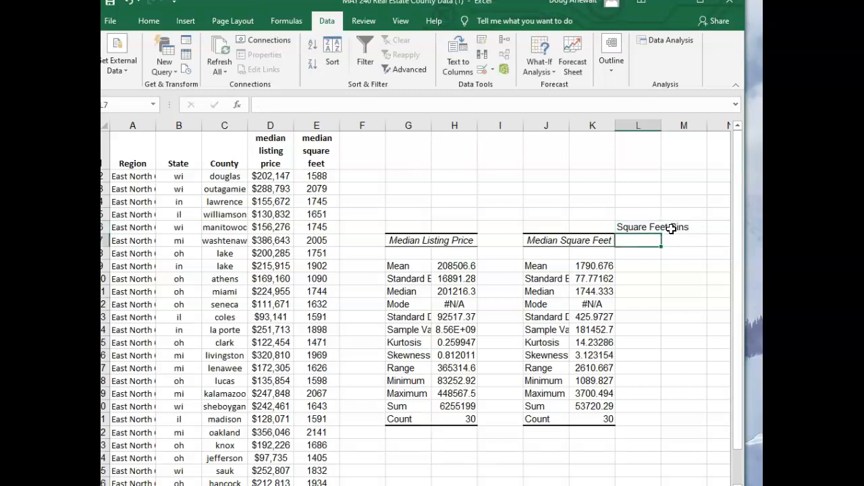
# Enter the first three bin values 250, 500 and 750 in L7:L9
pyautogui.write('250')
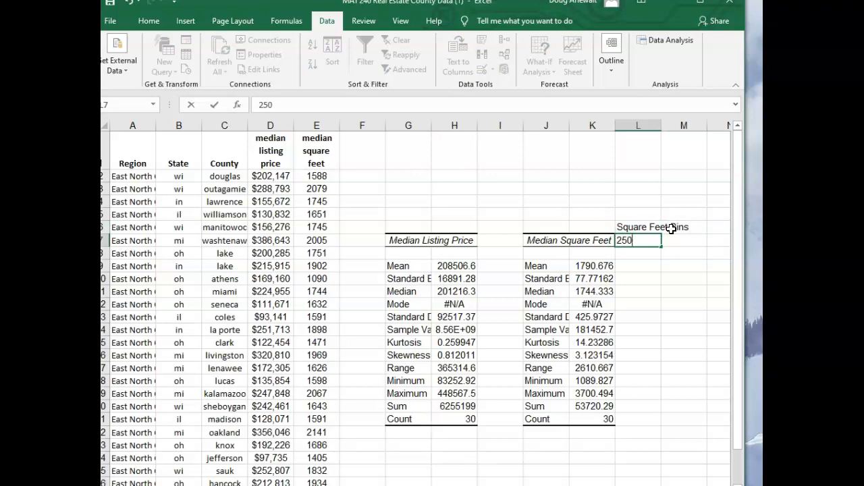
pyautogui.press('Return')
pyautogui.write('500')
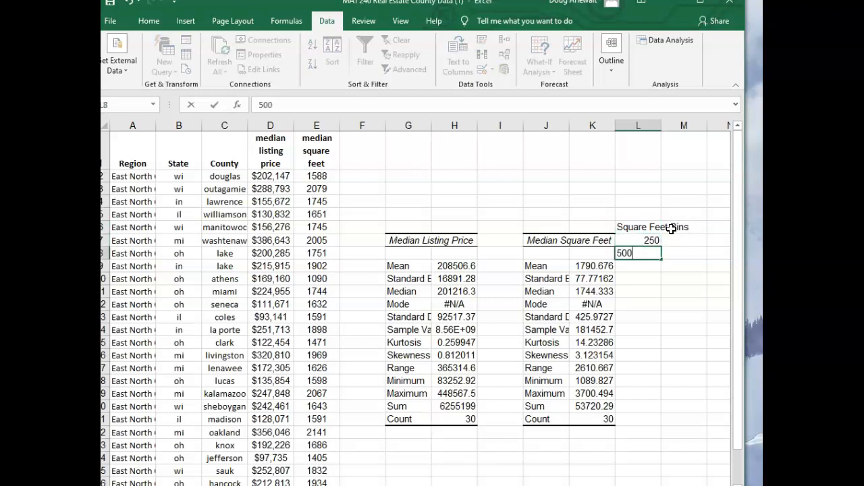
pyautogui.press('Return')
pyautogui.write('750')
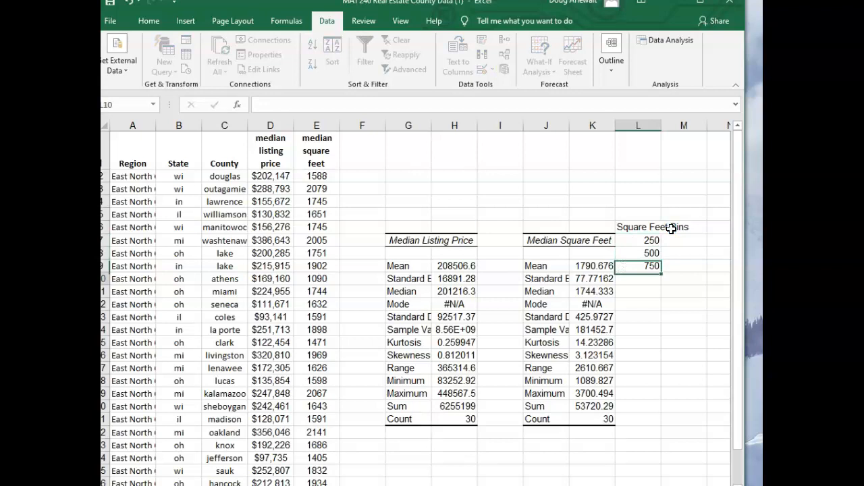
pyautogui.press('Return')
# Fill the bin series from L7:L9 down column L and clear the values beyond 4000 in L23:L27
pyautogui.click(638, 228)
pyautogui.moveTo(648, 241); pyautogui.dragTo(651, 268)
pyautogui.scroll(-1, 653, 332)
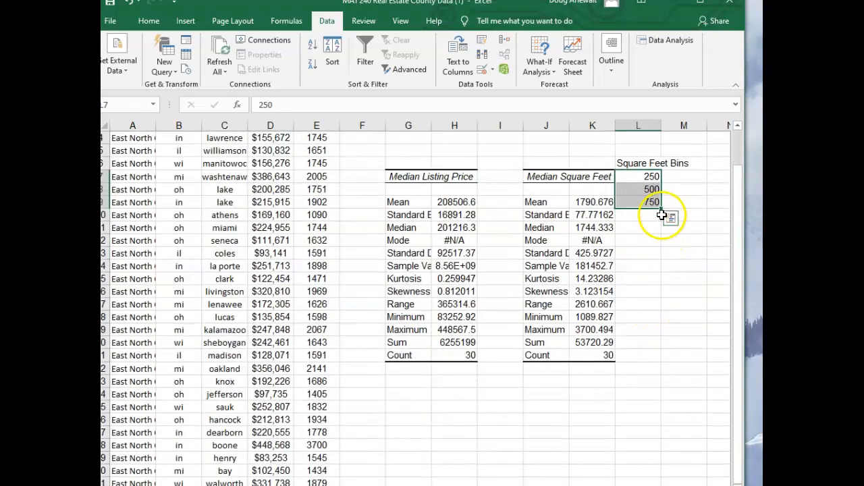
pyautogui.moveTo(661, 209); pyautogui.dragTo(653, 444)
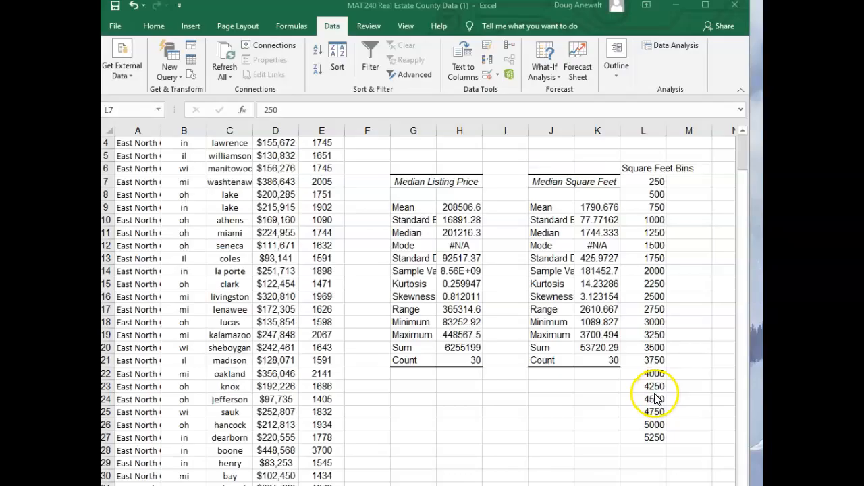
pyautogui.moveTo(653, 386); pyautogui.dragTo(652, 434)
pyautogui.press('Delete')
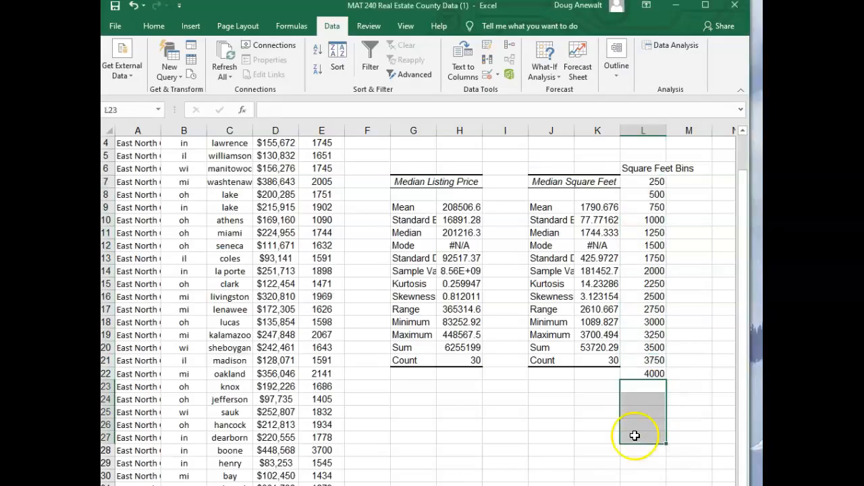
pyautogui.click(677, 397)
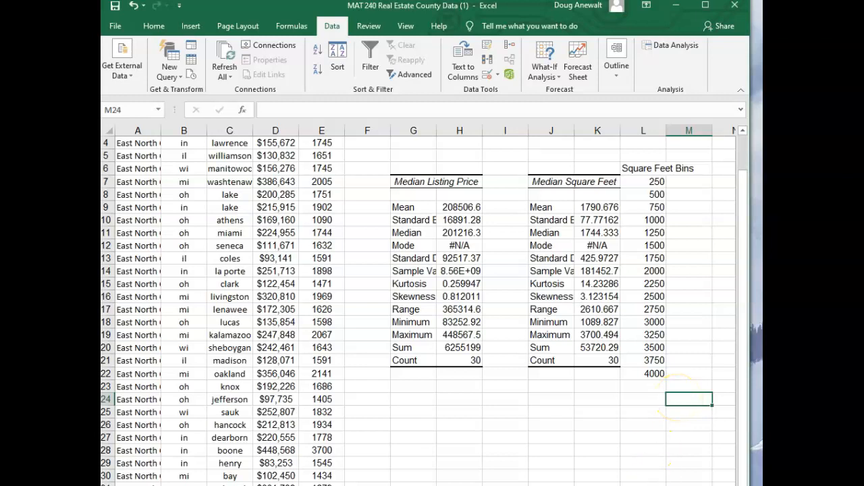
# Check the minimum and maximum median square feet, and clear the 250, 500 and 750 bins from L7:L9
pyautogui.click(729, 483)
pyautogui.moveTo(748, 461); pyautogui.dragTo(862, 462)
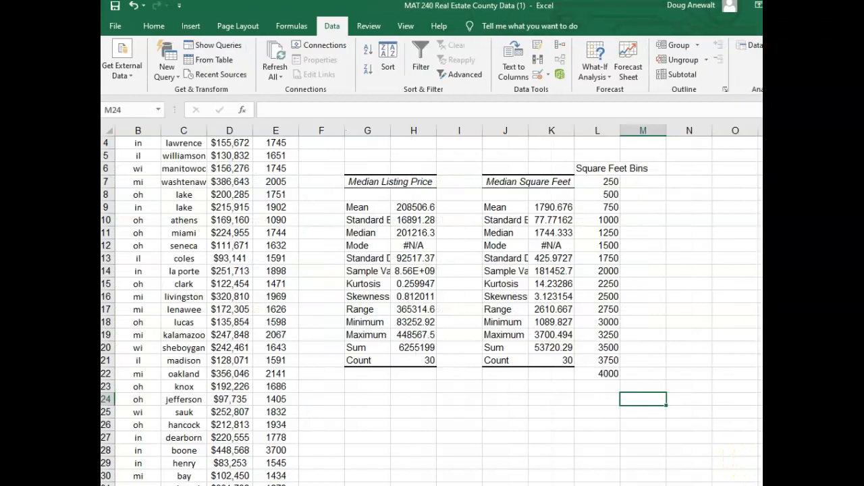
pyautogui.click(523, 181)
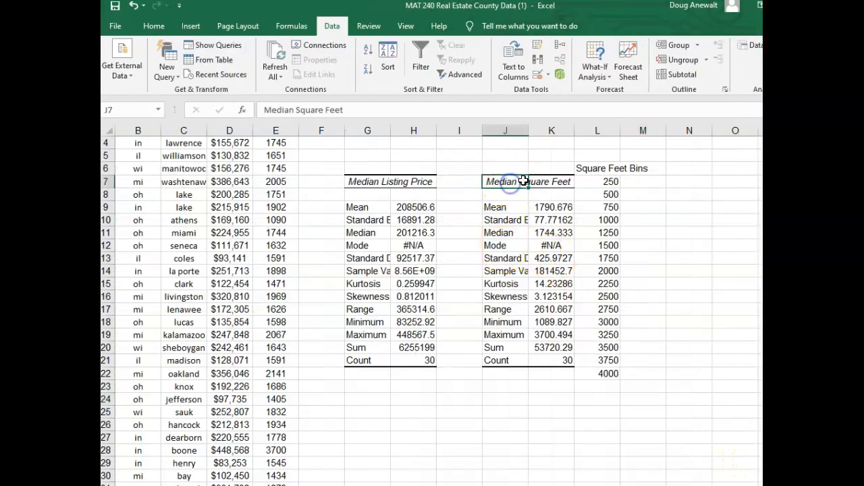
pyautogui.click(555, 334)
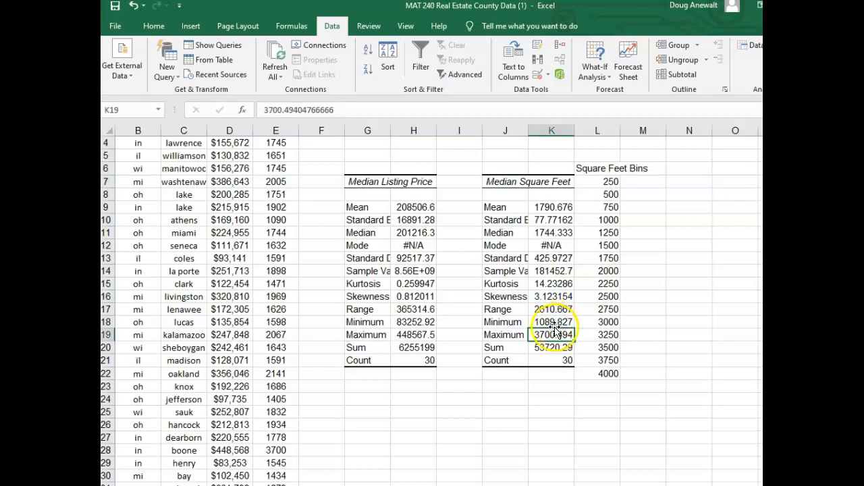
pyautogui.click(551, 322)
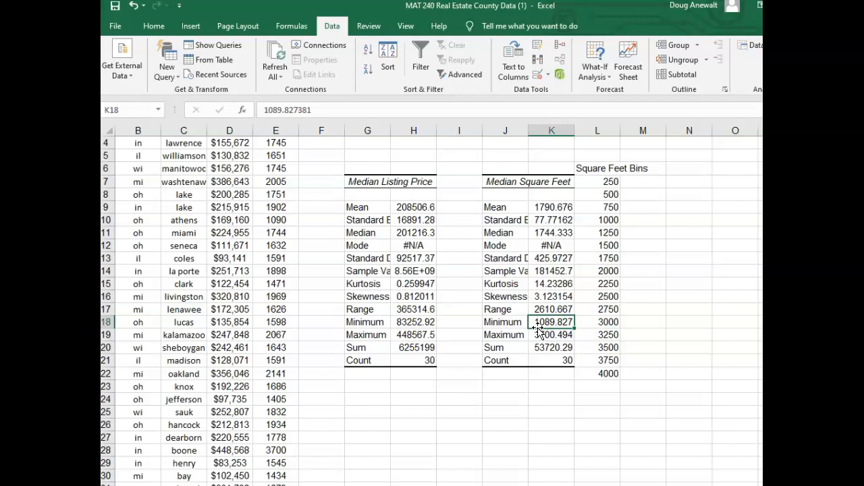
pyautogui.moveTo(609, 182); pyautogui.dragTo(607, 205)
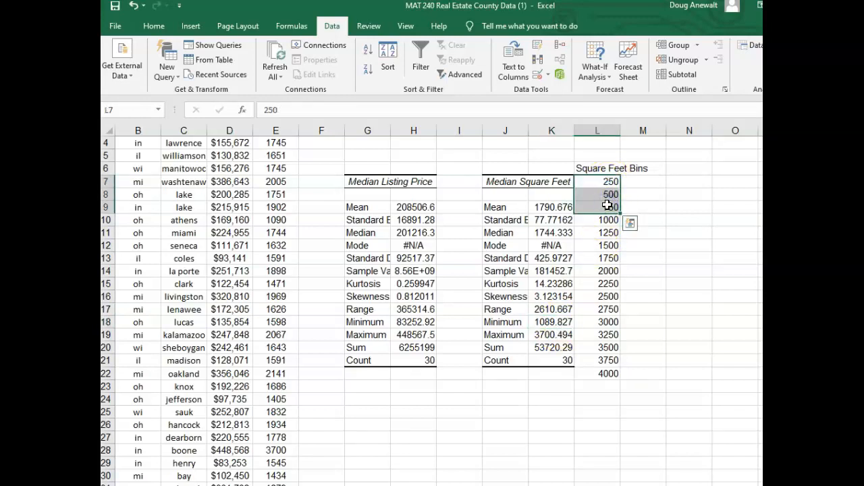
pyautogui.press('Delete')
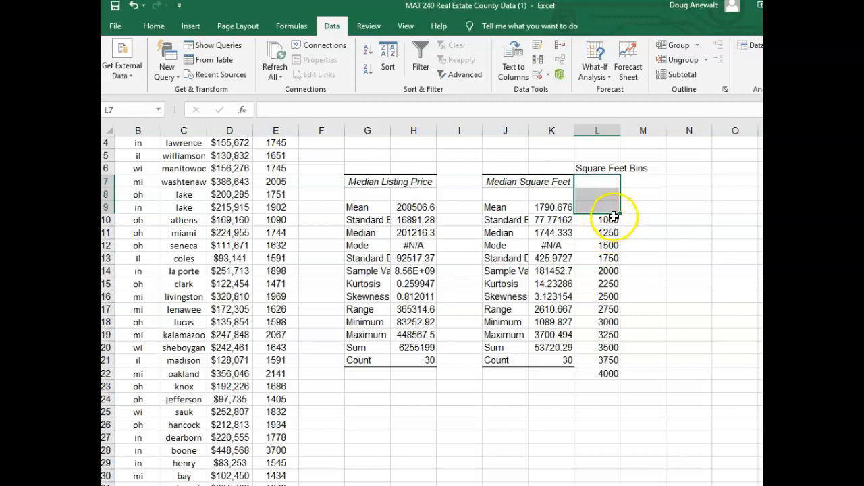
pyautogui.click(609, 220)
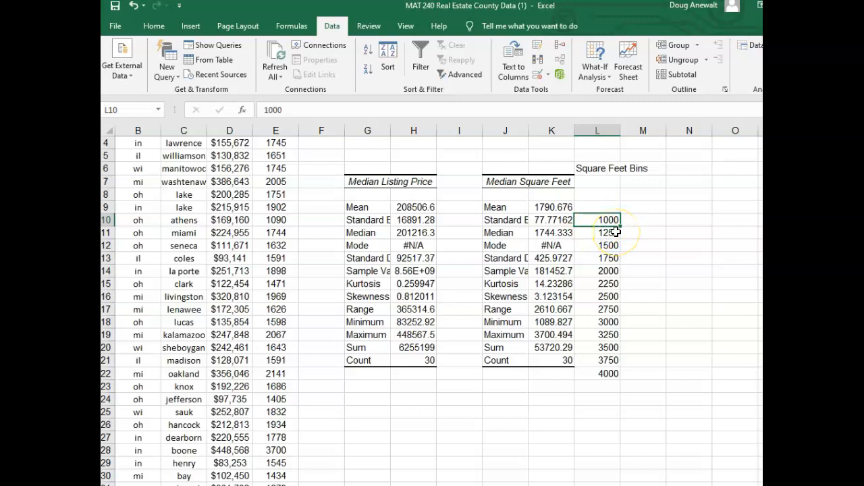
# Clear the 4000 bin from L22 after checking the maximum median square feet in K19
pyautogui.click(551, 334)
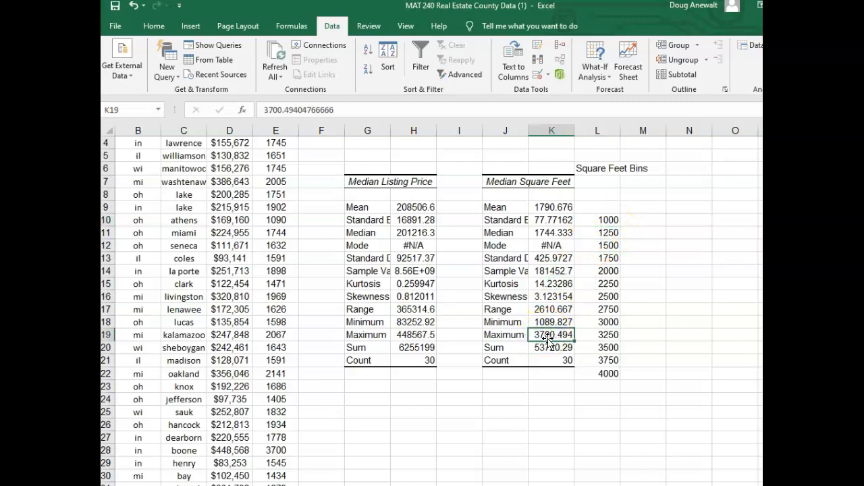
pyautogui.click(611, 373)
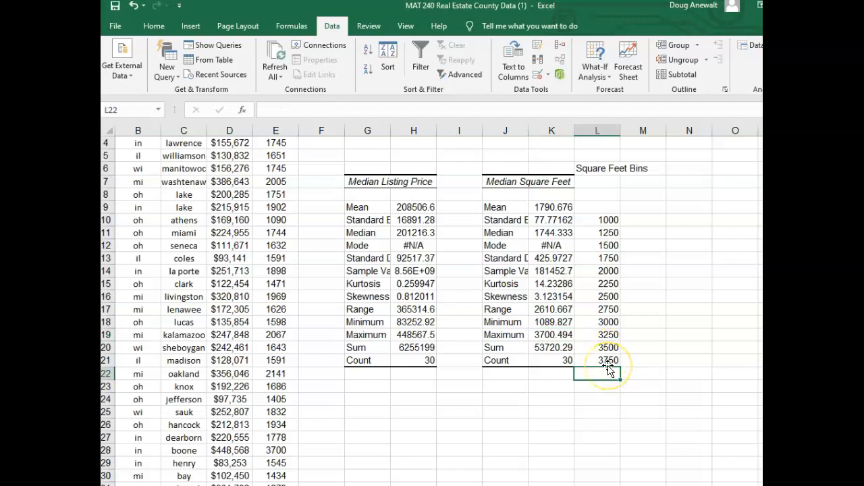
pyautogui.click(698, 360)
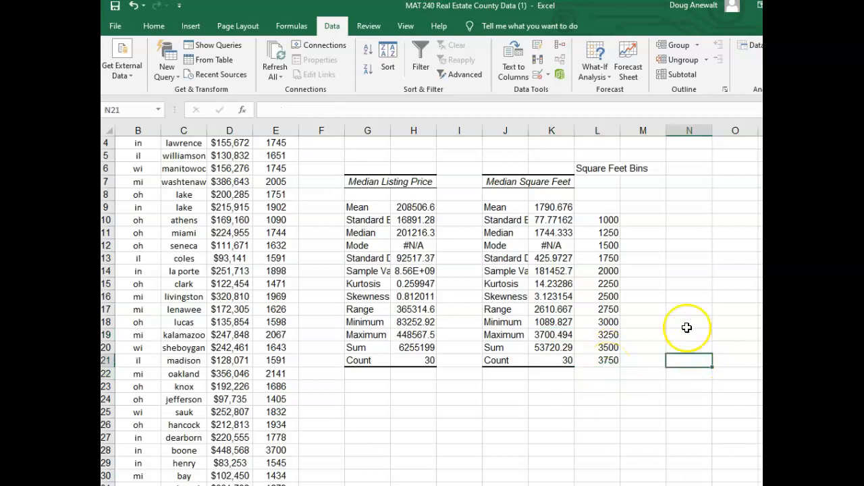
# Start the Histogram analysis tool and clear its previous input, bin and output ranges
pyautogui.click(674, 218)
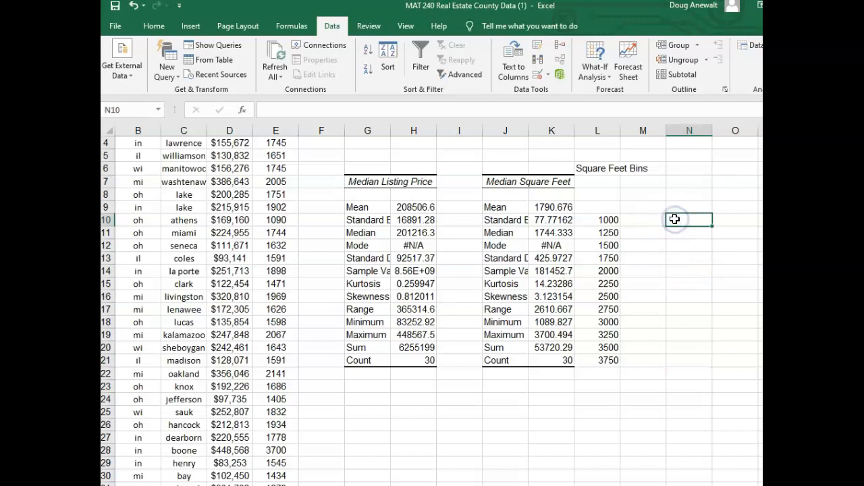
pyautogui.click(746, 45)
pyautogui.scroll(-1, 496, 351)
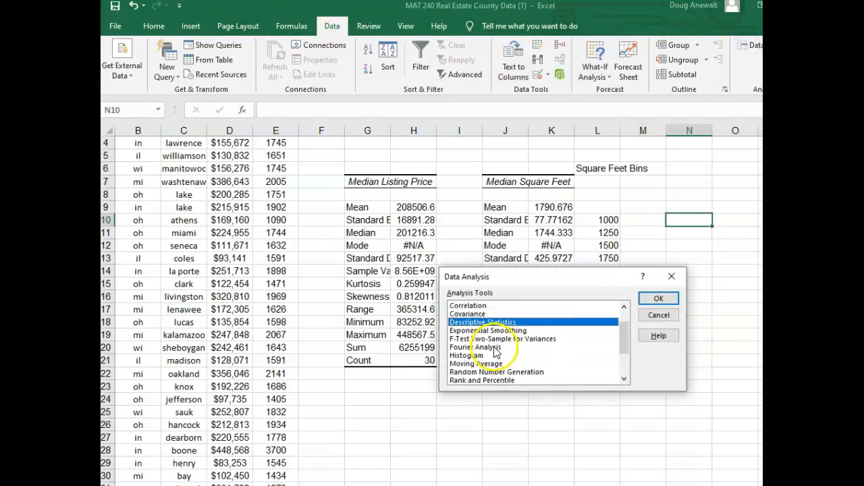
pyautogui.click(473, 356)
pyautogui.click(659, 300)
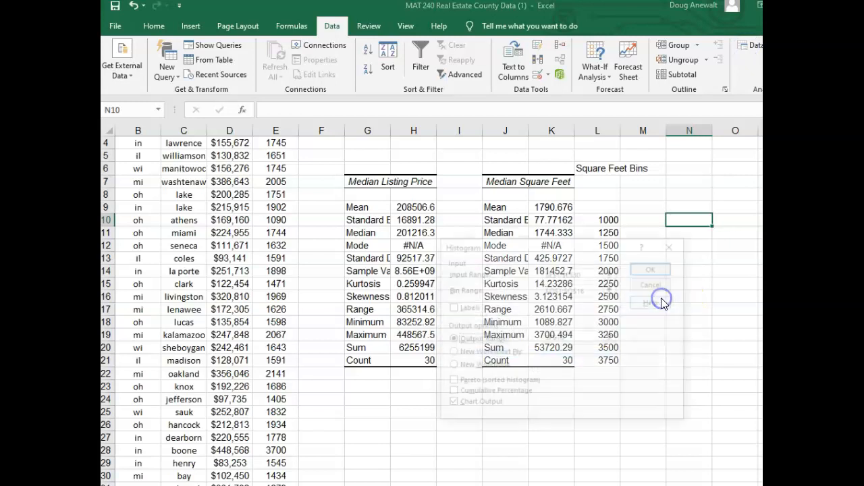
pyautogui.click(534, 272)
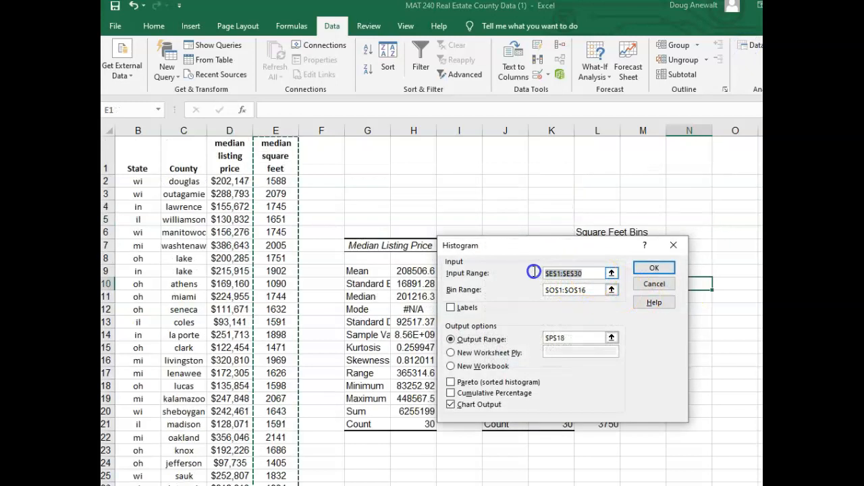
pyautogui.press('BackSpace')
pyautogui.moveTo(587, 291); pyautogui.dragTo(545, 289)
pyautogui.press('BackSpace')
pyautogui.moveTo(576, 337); pyautogui.dragTo(546, 338)
pyautogui.press('BackSpace')
pyautogui.click(564, 275)
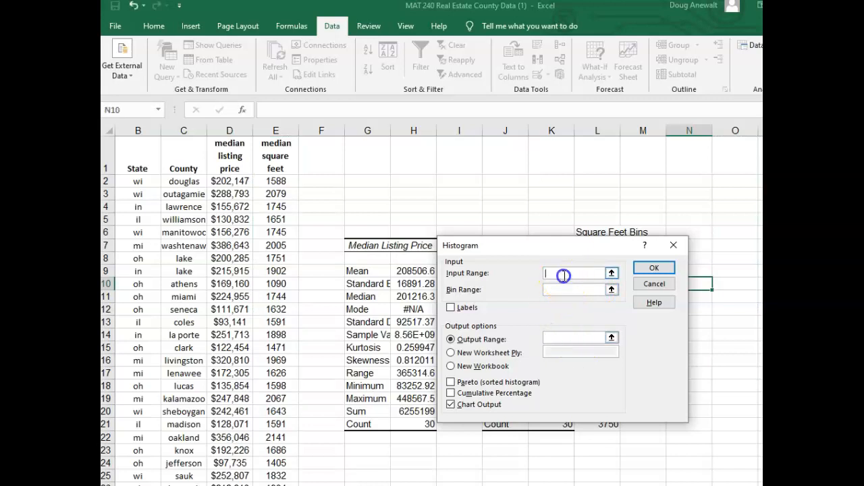
# Set the histogram's input range to the median square feet in E2:E31 and its bin range to L10:L21
pyautogui.click(553, 275)
pyautogui.moveTo(277, 181); pyautogui.dragTo(280, 399)
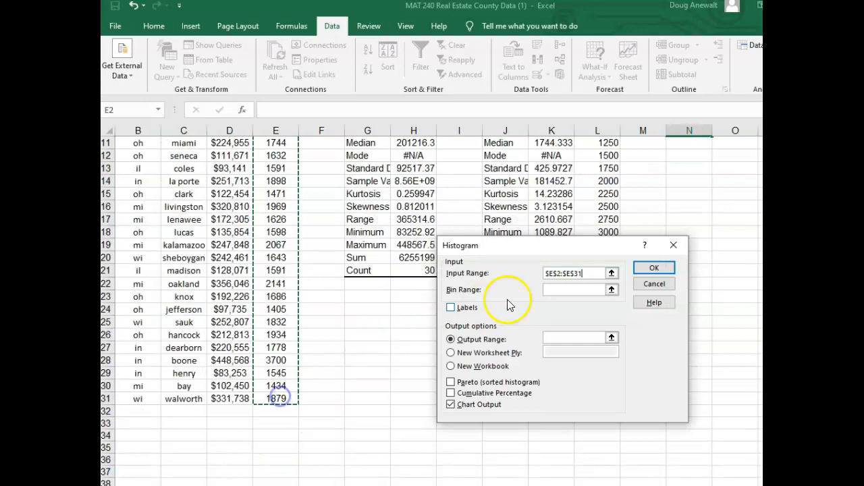
pyautogui.click(568, 289)
pyautogui.scroll(1, 682, 192)
pyautogui.click(607, 172)
pyautogui.moveTo(609, 174); pyautogui.dragTo(610, 305)
# Set the histogram's output range to N10 and generate the frequency table with its chart
pyautogui.moveTo(587, 251); pyautogui.dragTo(404, 216)
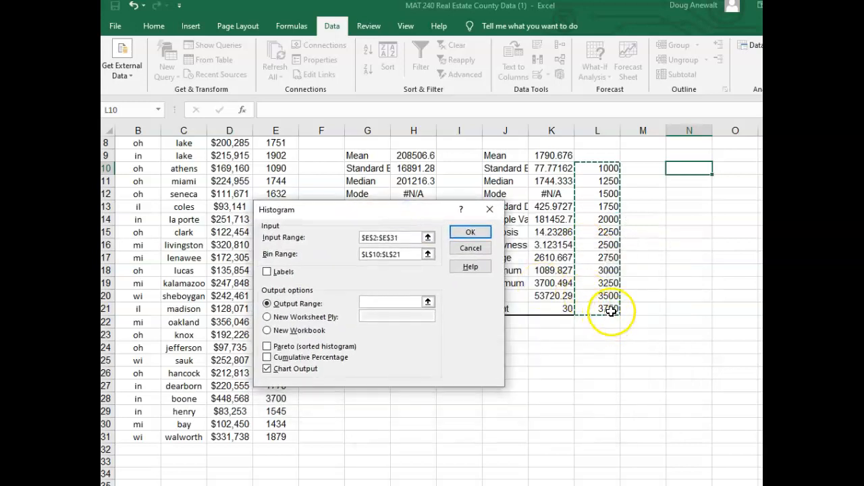
pyautogui.click(392, 301)
pyautogui.click(683, 169)
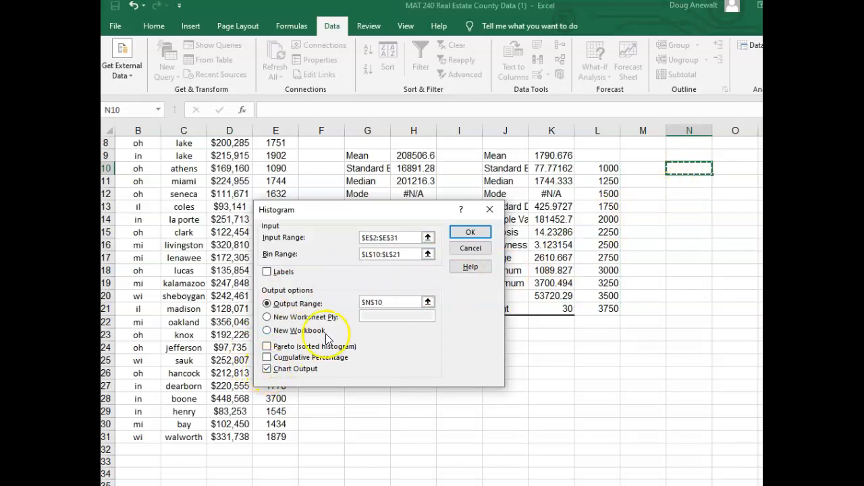
pyautogui.click(471, 233)
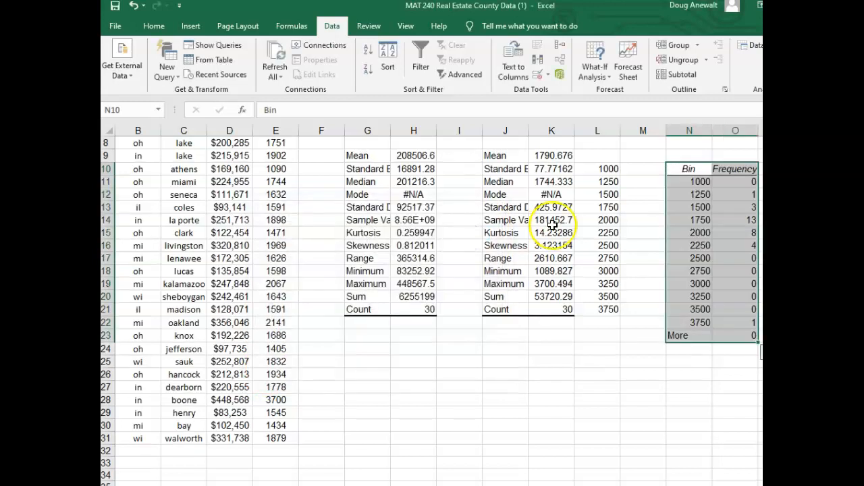
# Enlarge the square feet histogram chart from its lower-left corner and move it to the top of the sheet, clear of column S onward
pyautogui.hscroll(5, 439, 311)
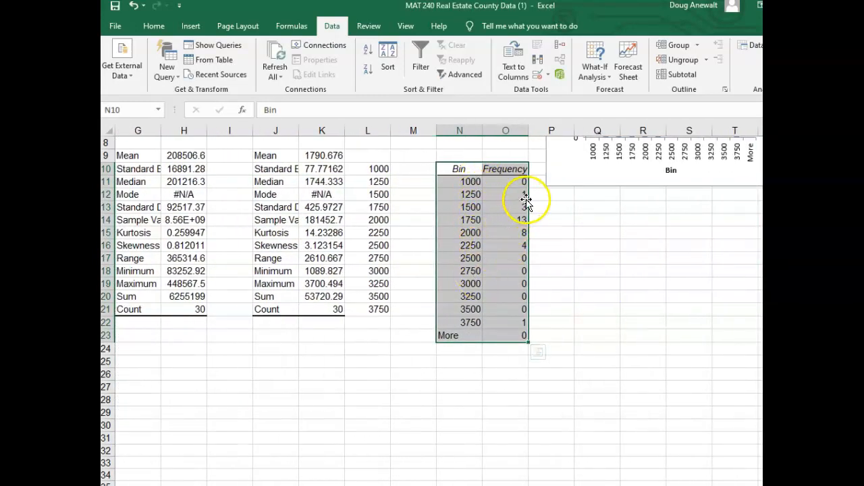
pyautogui.hscroll(2, 609, 341)
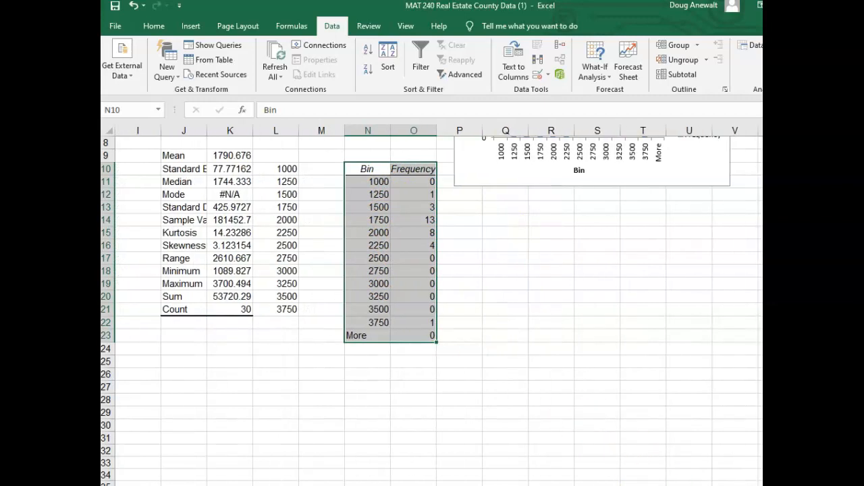
pyautogui.scroll(3, 610, 341)
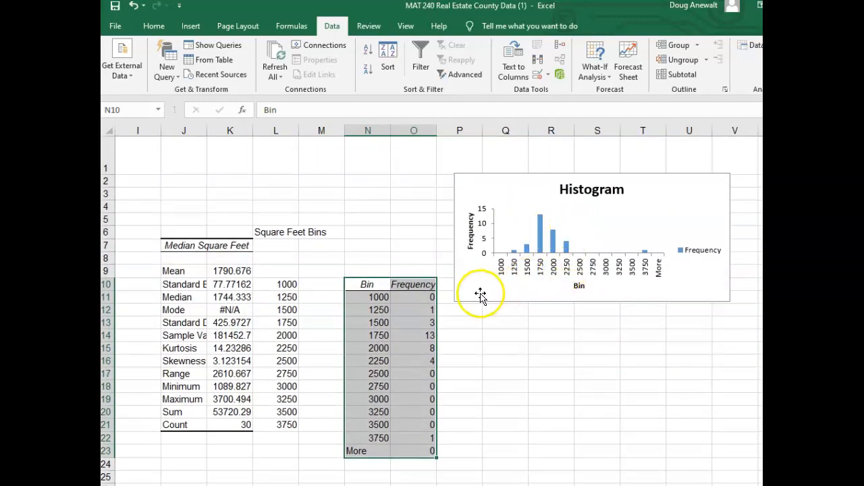
pyautogui.click(472, 293)
pyautogui.moveTo(455, 302); pyautogui.dragTo(412, 365)
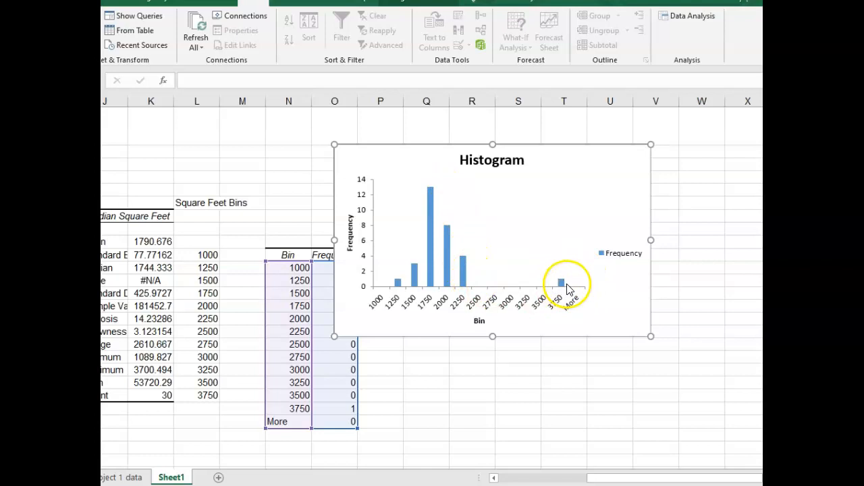
pyautogui.moveTo(563, 282)
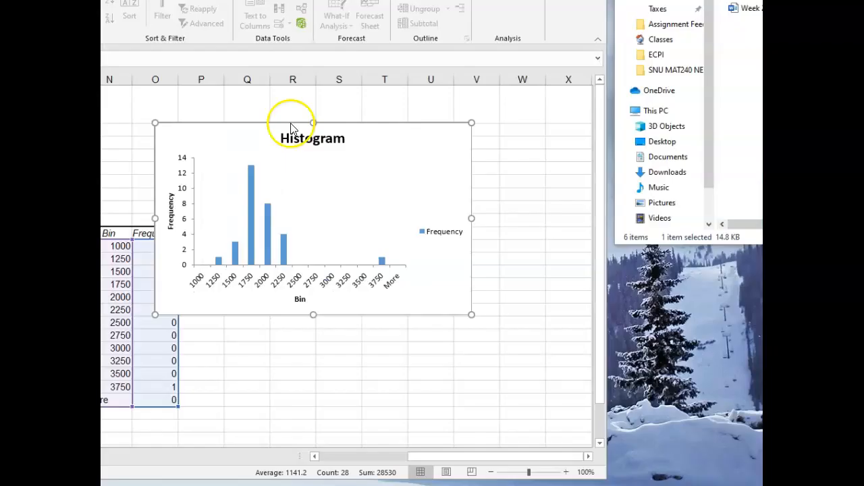
pyautogui.click(289, 134)
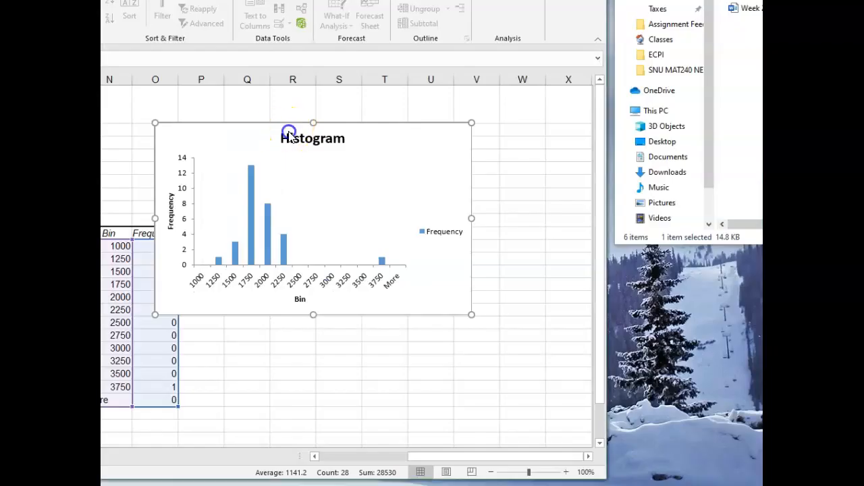
pyautogui.moveTo(280, 126); pyautogui.dragTo(95, 77)
# Enter the heading "home price bins" in T6 and fill T7:T19 with bins from 125 to 1625 in steps of 125
pyautogui.click(376, 187)
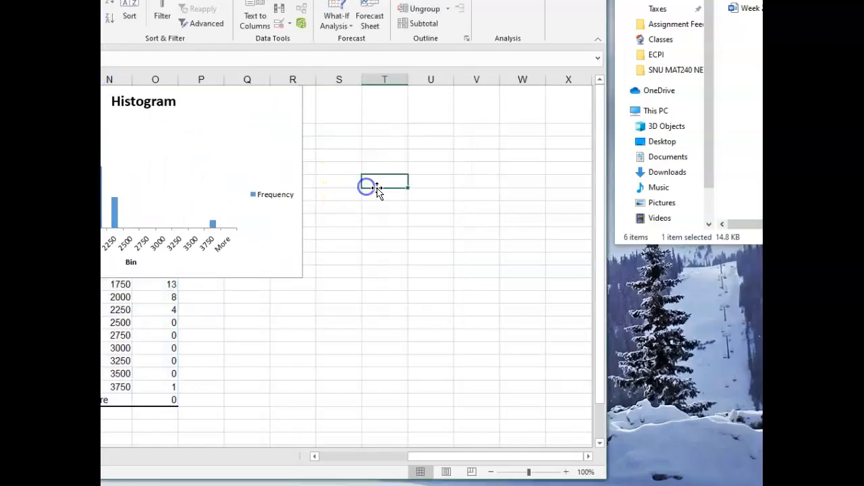
pyautogui.write('me price bins')
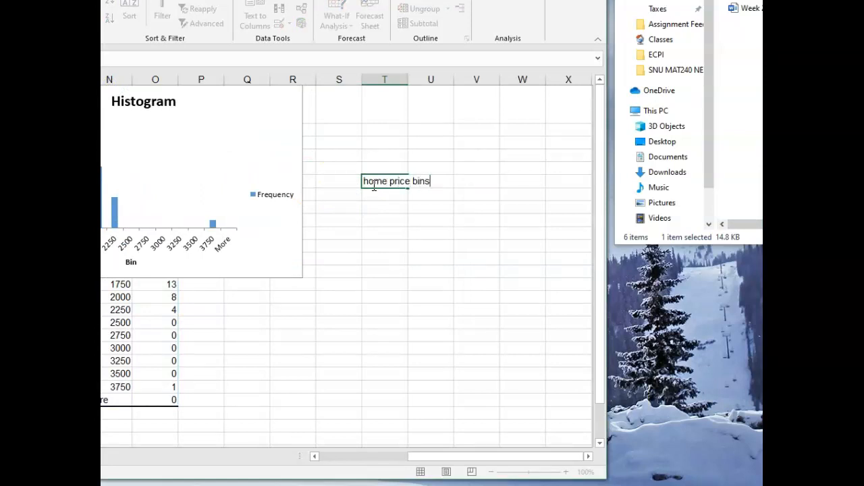
pyautogui.click(382, 196)
pyautogui.write('12')
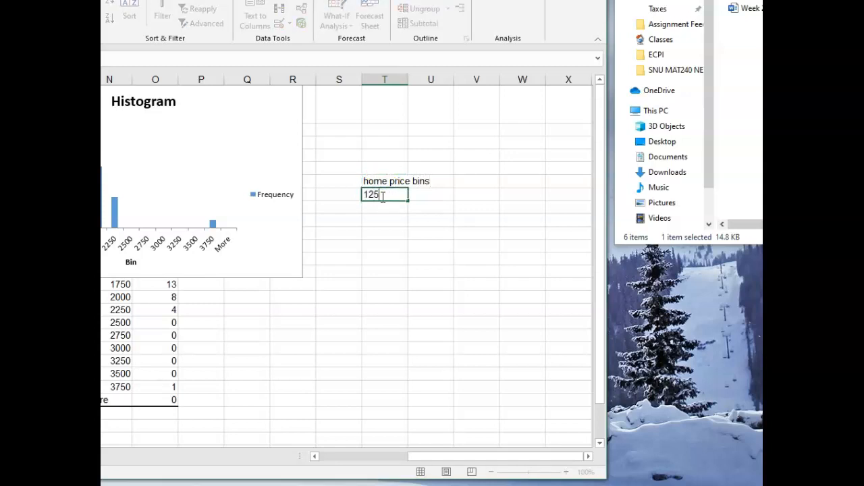
pyautogui.write('5')
pyautogui.press('Return')
pyautogui.write('250')
pyautogui.press('Return')
pyautogui.moveTo(385, 195); pyautogui.dragTo(407, 350)
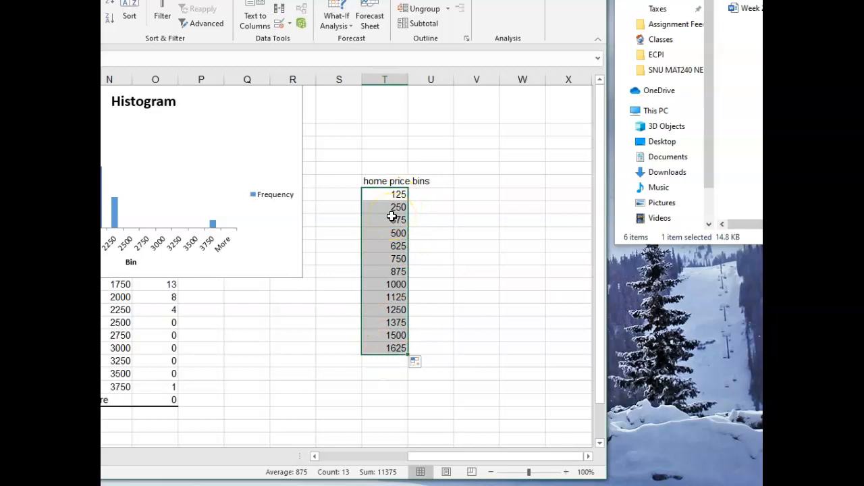
pyautogui.click(399, 195)
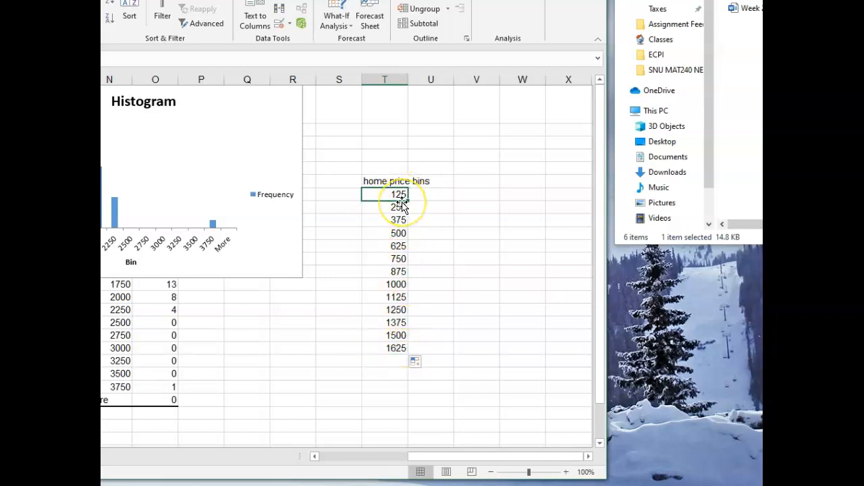
# Convert the median listing prices to thousands with =D2/1000 in F2, filled down to F31
pyautogui.moveTo(441, 456); pyautogui.dragTo(330, 455)
pyautogui.click(107, 130)
pyautogui.moveTo(169, 1); pyautogui.dragTo(278, 2)
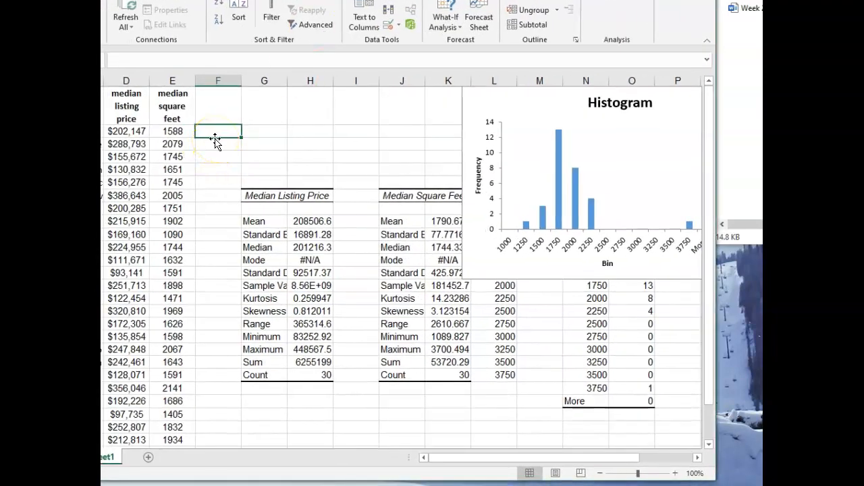
pyautogui.write('=')
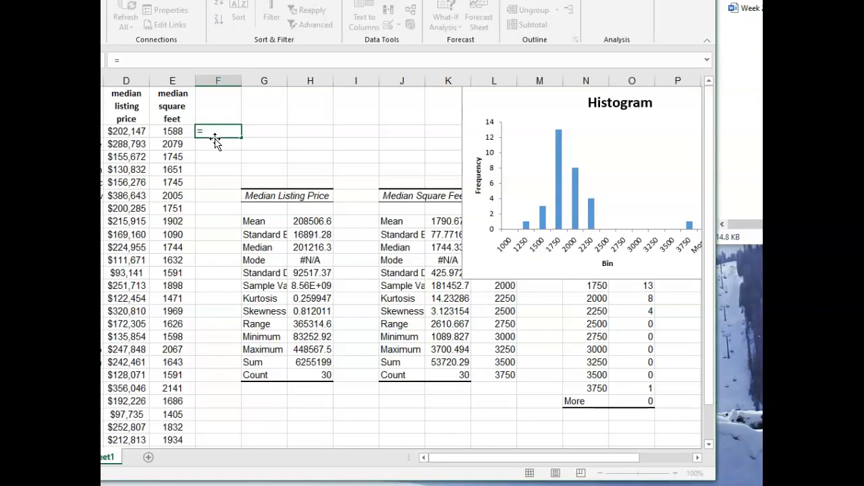
pyautogui.write('d2')
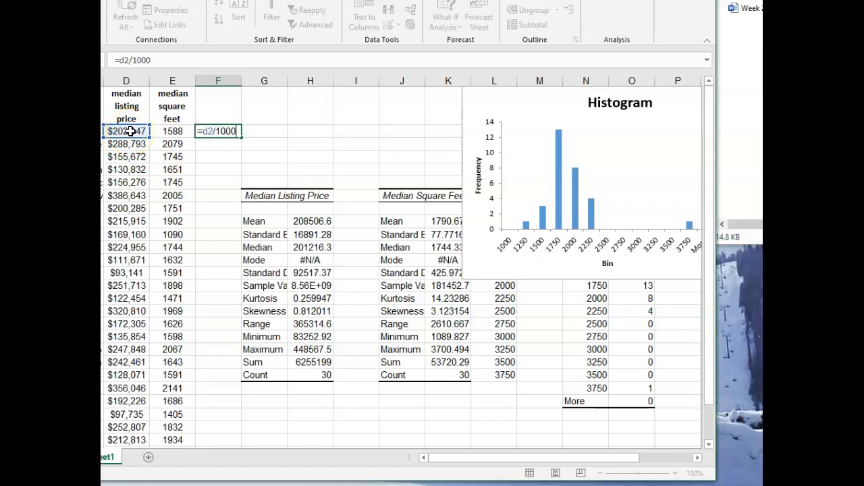
pyautogui.write('/1000')
pyautogui.press('Return')
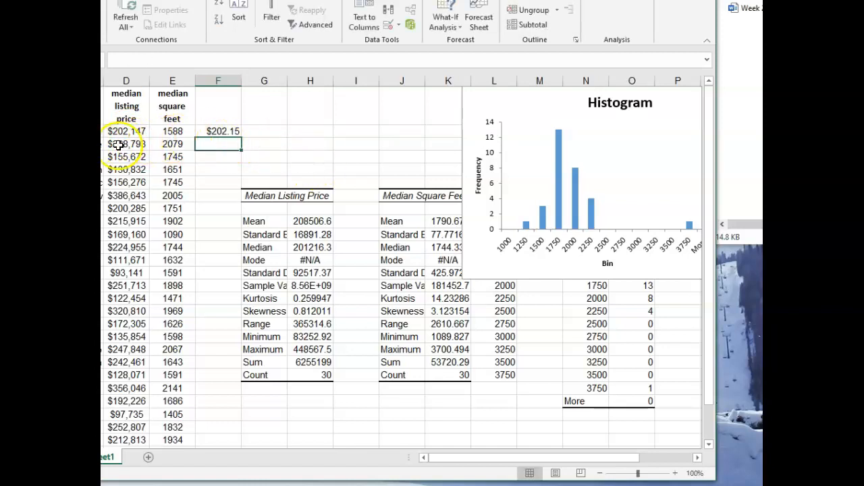
pyautogui.click(226, 132)
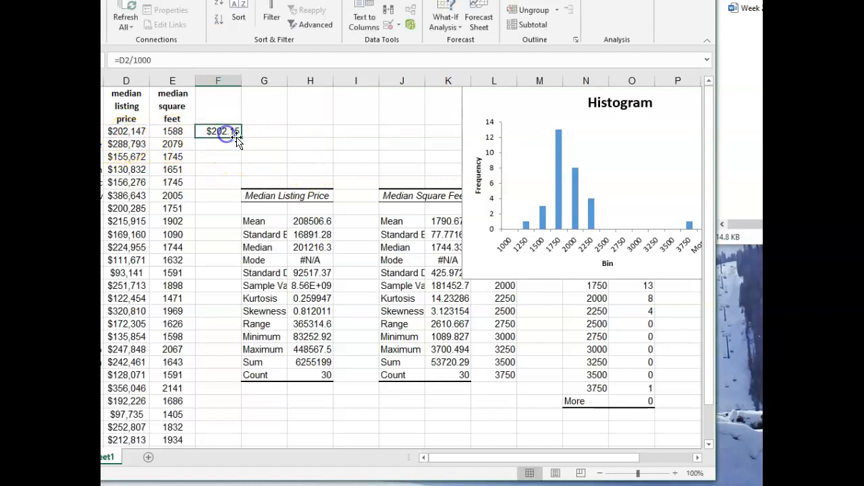
pyautogui.moveTo(240, 137); pyautogui.dragTo(220, 435)
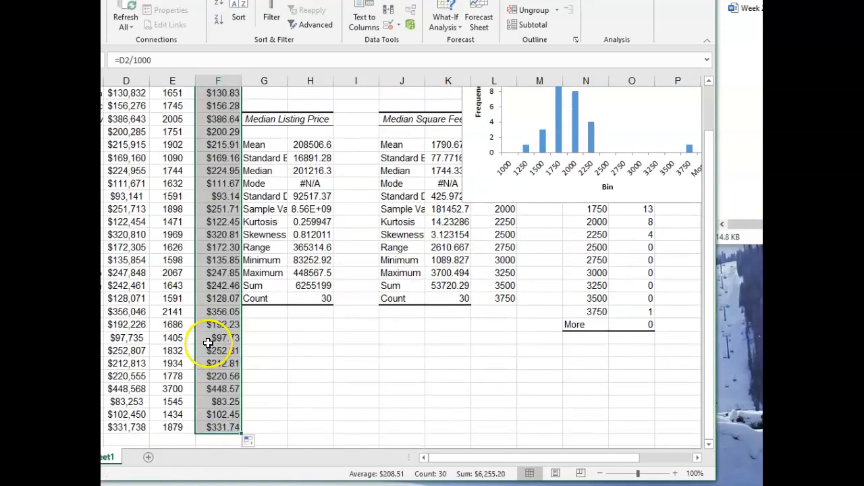
# Label the converted price column "Median Price in Thousands" in F1
pyautogui.scroll(2, 216, 304)
pyautogui.click(218, 113)
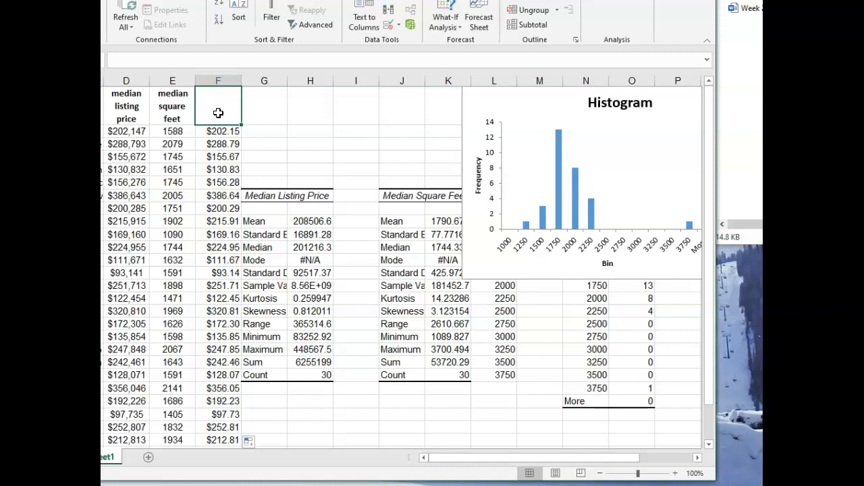
pyautogui.write('Median Price in Thousands')
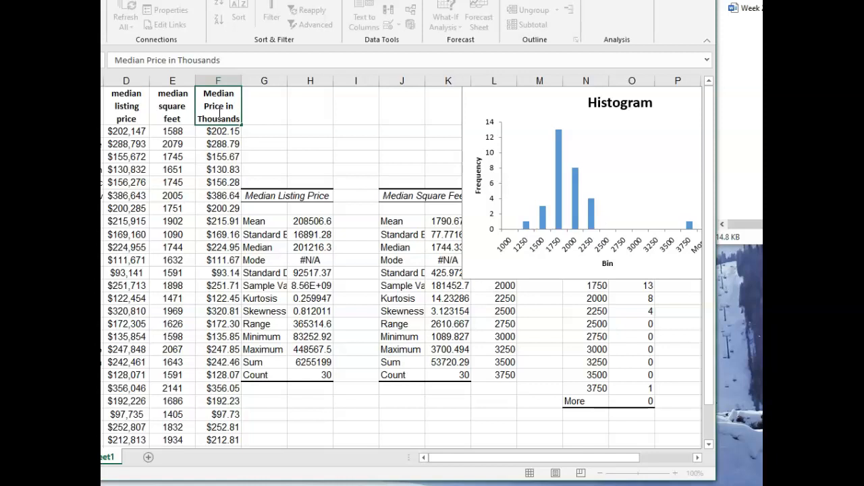
pyautogui.click(262, 115)
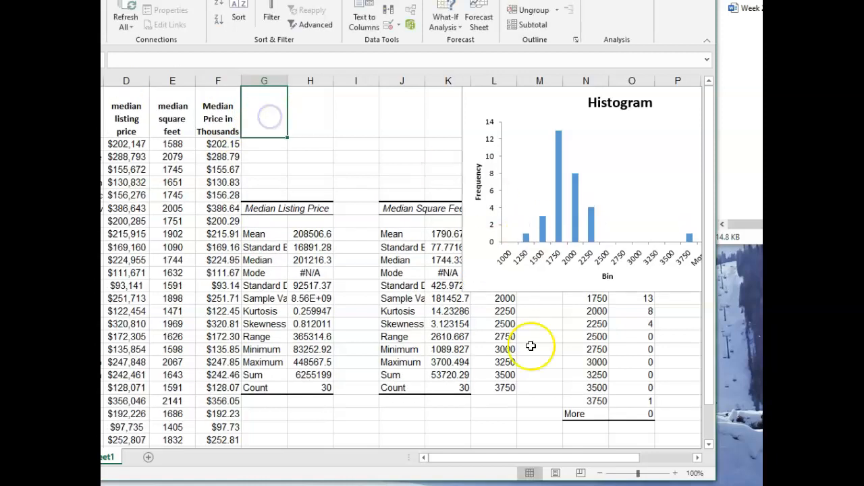
# Open the Histogram analysis tool and clear its previous input, bin and output ranges
pyautogui.moveTo(494, 458); pyautogui.dragTo(610, 459)
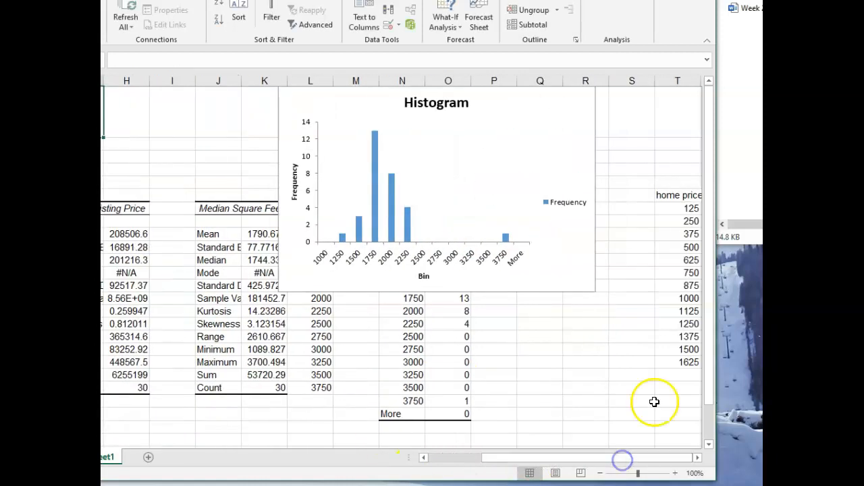
pyautogui.click(681, 337)
pyautogui.click(638, 173)
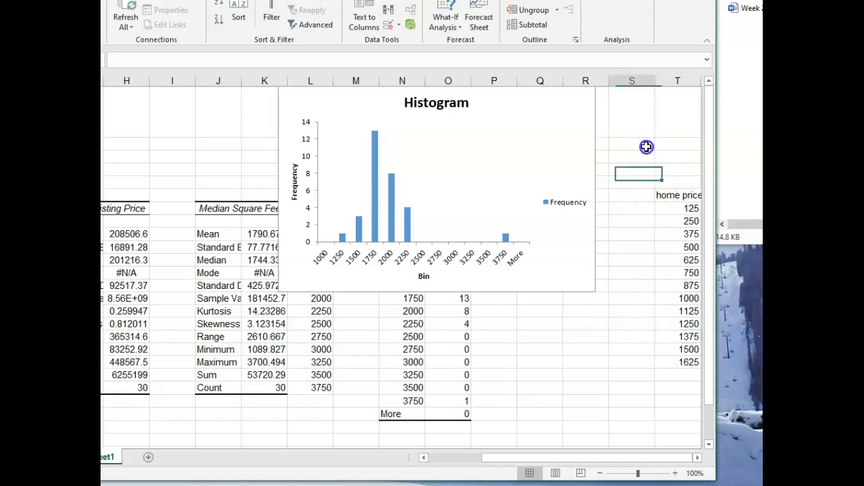
pyautogui.hscroll(3, 517, 127)
pyautogui.click(512, 121)
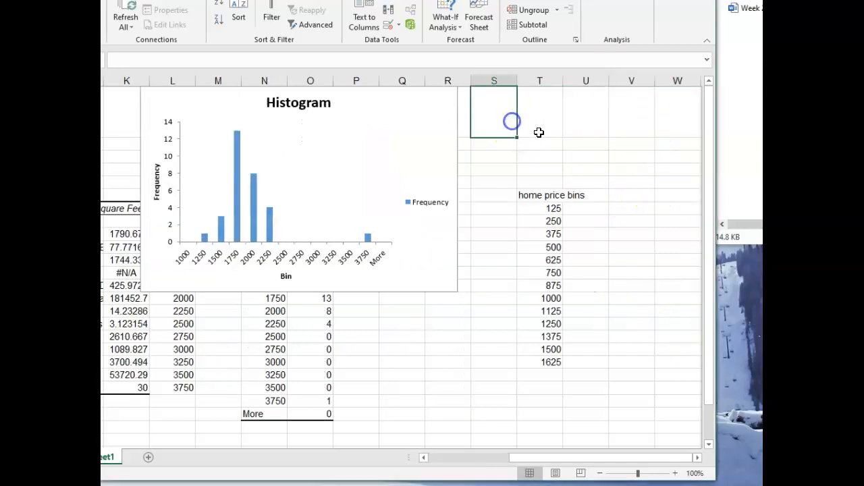
pyautogui.press('Right')
pyautogui.press('Right')
pyautogui.press('Right')
pyautogui.press('Right')
pyautogui.press('Right')
pyautogui.press('Right')
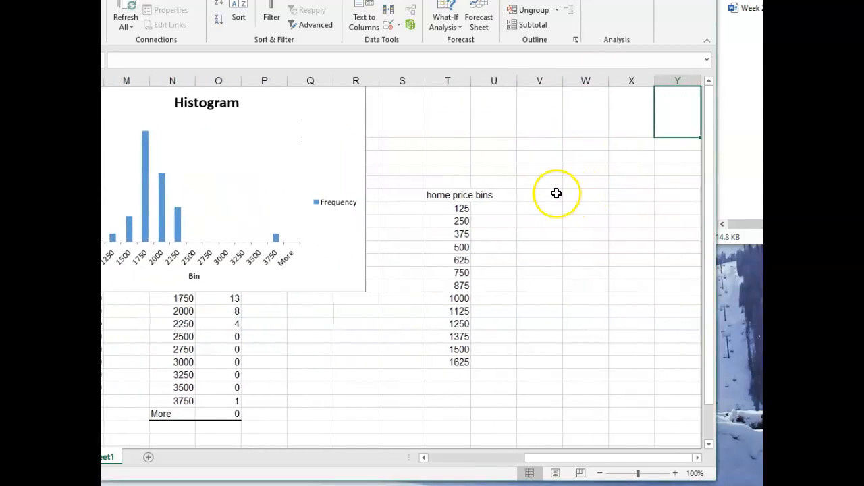
pyautogui.click(554, 194)
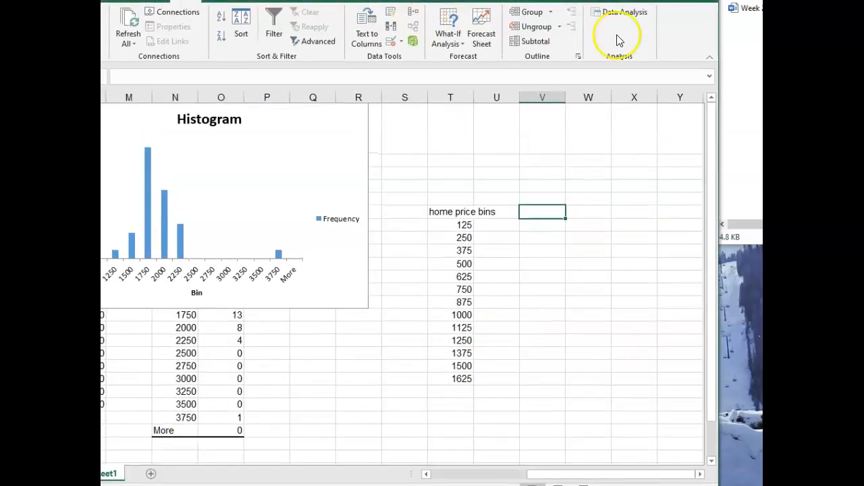
pyautogui.click(620, 14)
pyautogui.click(170, 311)
pyautogui.click(324, 231)
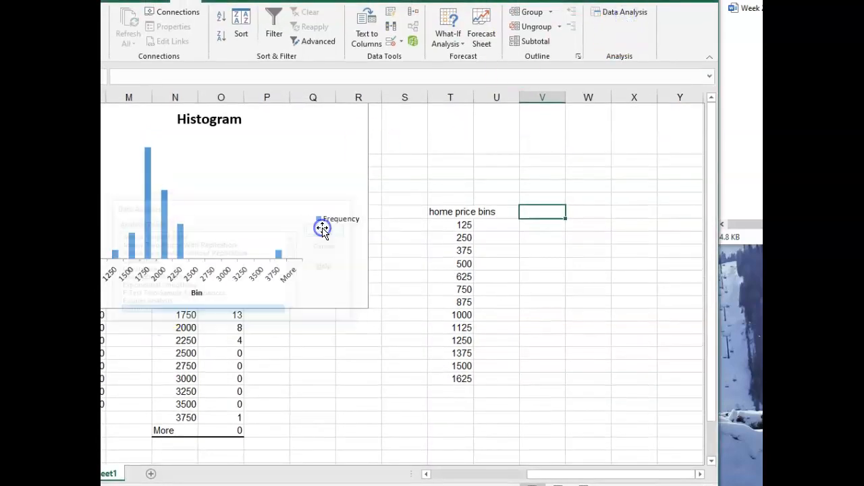
pyautogui.moveTo(270, 221); pyautogui.dragTo(204, 204)
pyautogui.press('Delete')
pyautogui.press('Delete')
pyautogui.moveTo(253, 270); pyautogui.dragTo(212, 269)
pyautogui.press('Delete')
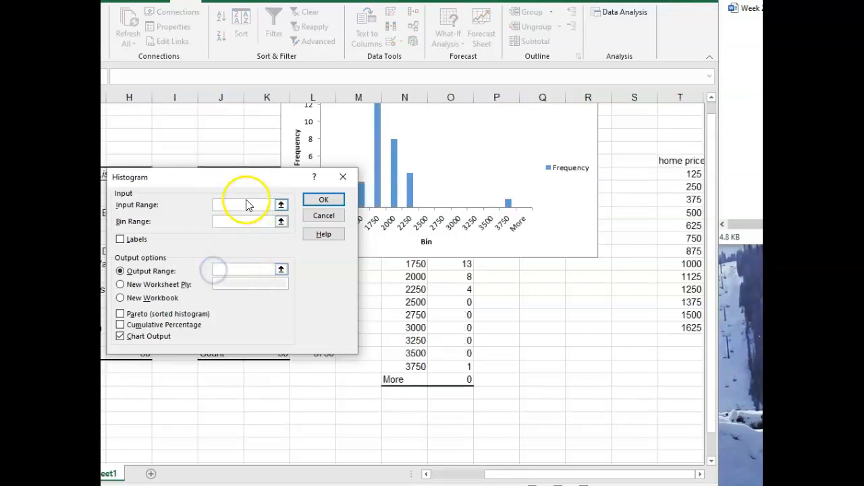
# Set the histogram's input range to the converted prices F2:F31 and its bin range to T7:T19
pyautogui.moveTo(517, 476); pyautogui.dragTo(448, 470)
pyautogui.moveTo(224, 161); pyautogui.dragTo(223, 477)
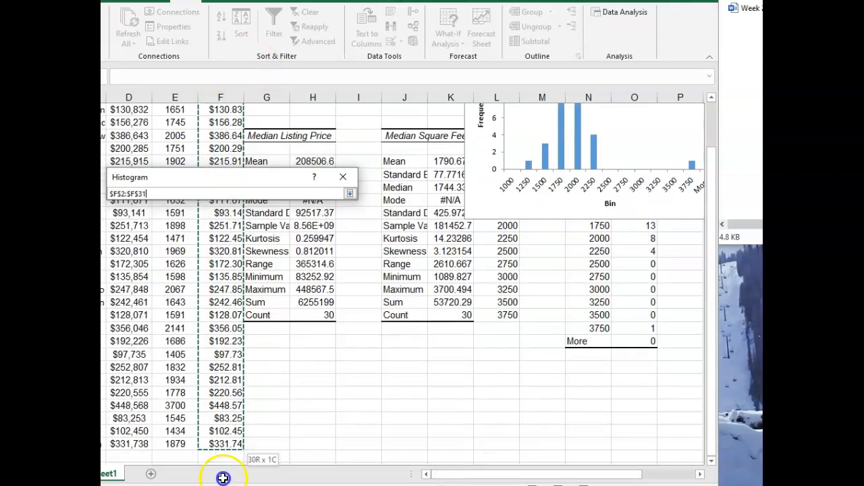
pyautogui.moveTo(228, 437); pyautogui.dragTo(228, 440)
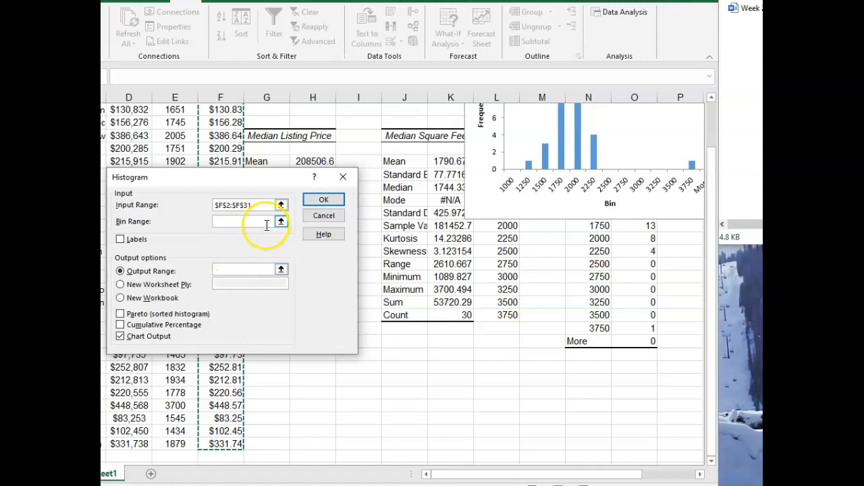
pyautogui.moveTo(507, 477); pyautogui.dragTo(651, 481)
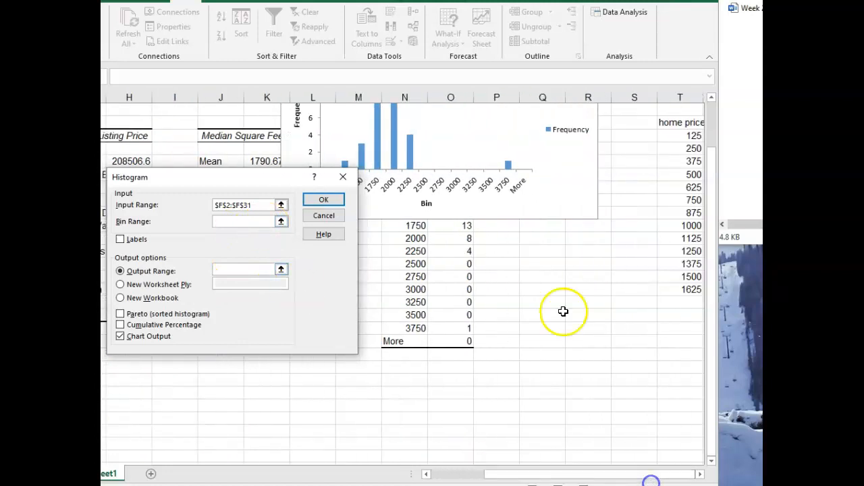
pyautogui.moveTo(232, 179); pyautogui.dragTo(447, 200)
pyautogui.click(455, 241)
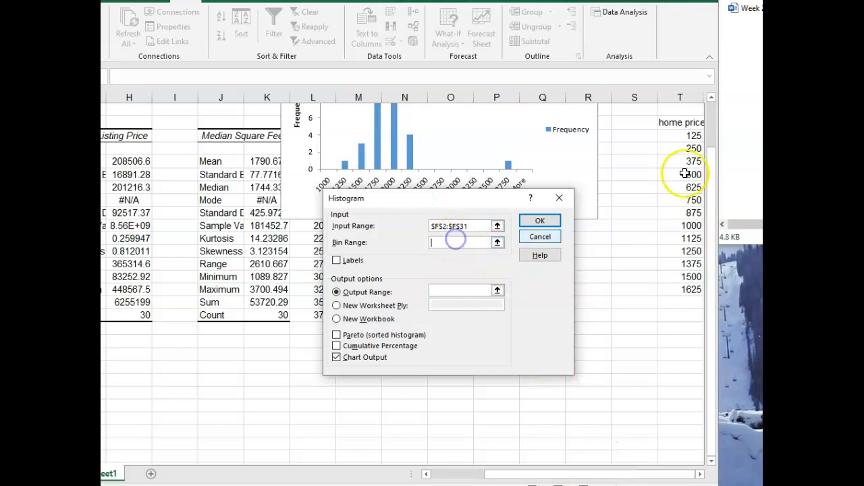
pyautogui.moveTo(693, 135); pyautogui.dragTo(697, 288)
# Set the output range to V6 and generate the listing price histogram with chart output
pyautogui.click(466, 290)
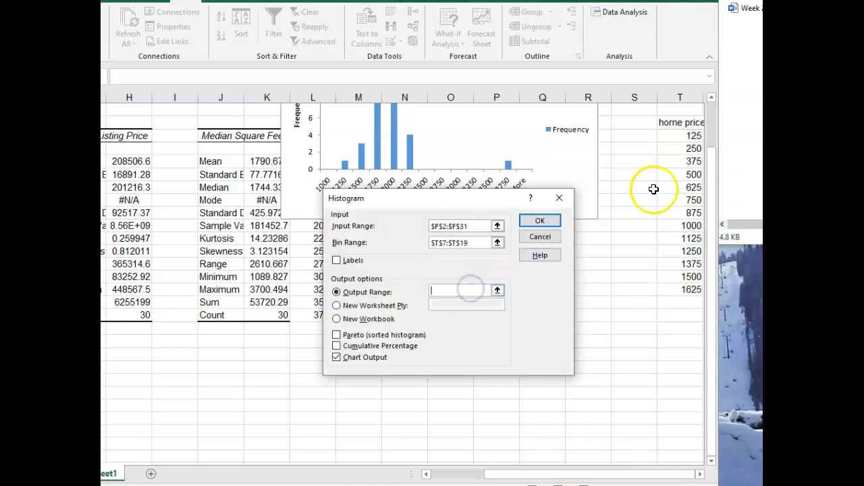
pyautogui.moveTo(693, 161); pyautogui.dragTo(698, 162)
pyautogui.click(632, 127)
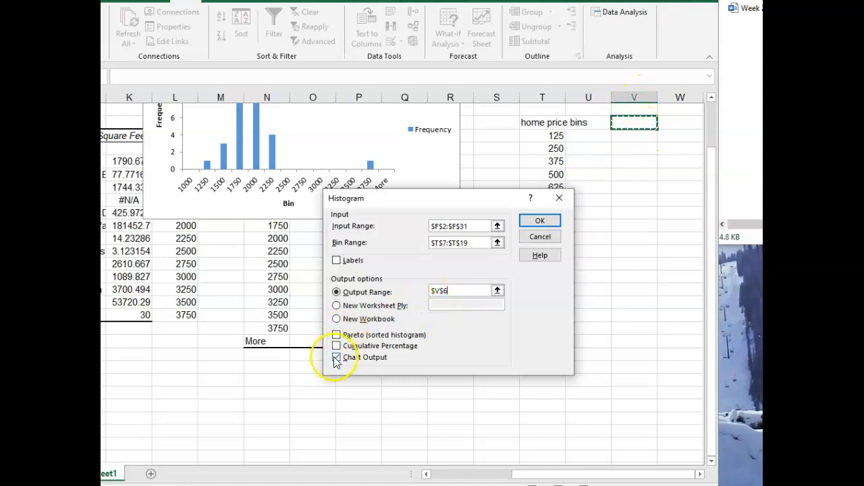
pyautogui.click(540, 222)
# Delete the newly created listing price histogram chart, leaving its frequency table in place
pyautogui.moveTo(608, 474); pyautogui.dragTo(638, 474)
pyautogui.scroll(3, 545, 314)
pyautogui.moveTo(459, 210); pyautogui.dragTo(557, 207)
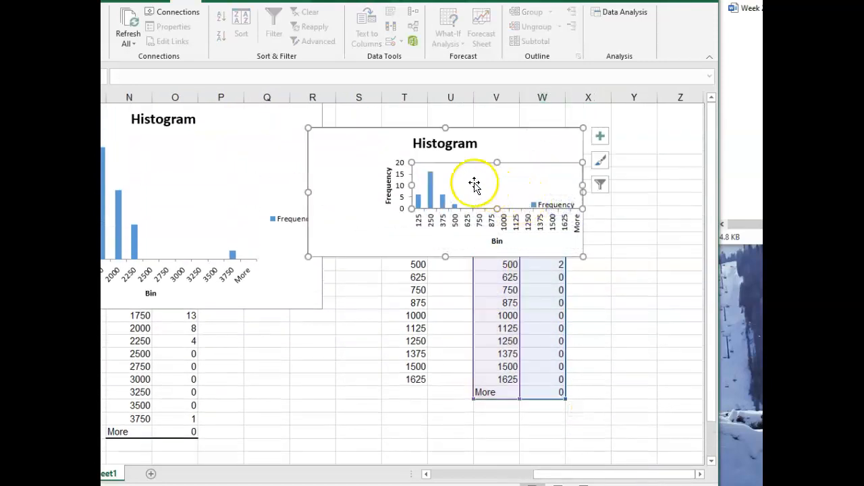
pyautogui.hotkey('ctrl', 'z')
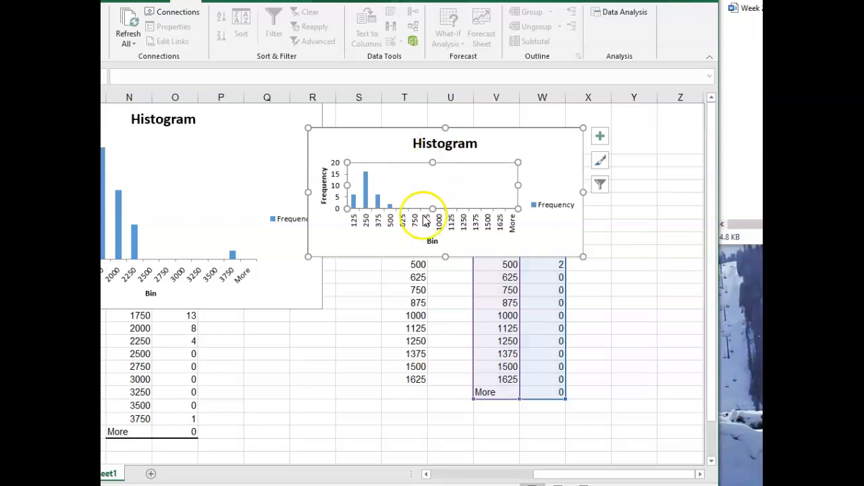
pyautogui.click(489, 133)
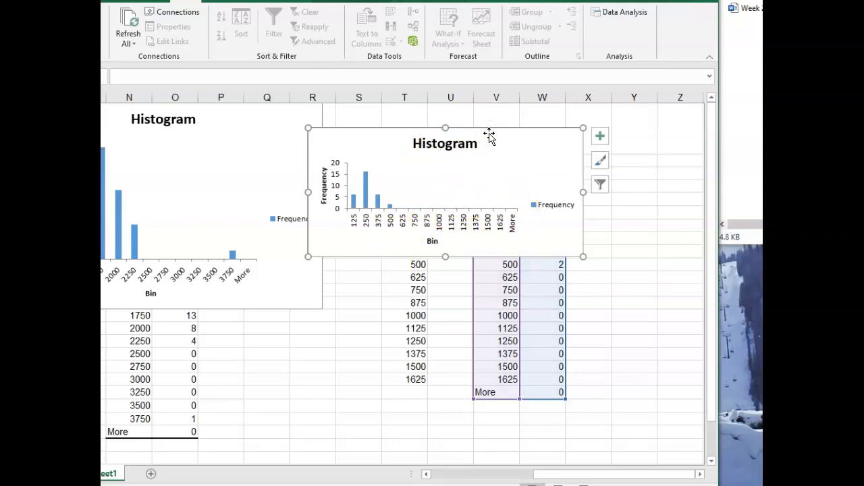
pyautogui.press('Delete')
# Check the maximum and minimum median listing price and clear the home price bins 625 to 1625 from T11:T19
pyautogui.moveTo(597, 482); pyautogui.dragTo(511, 475)
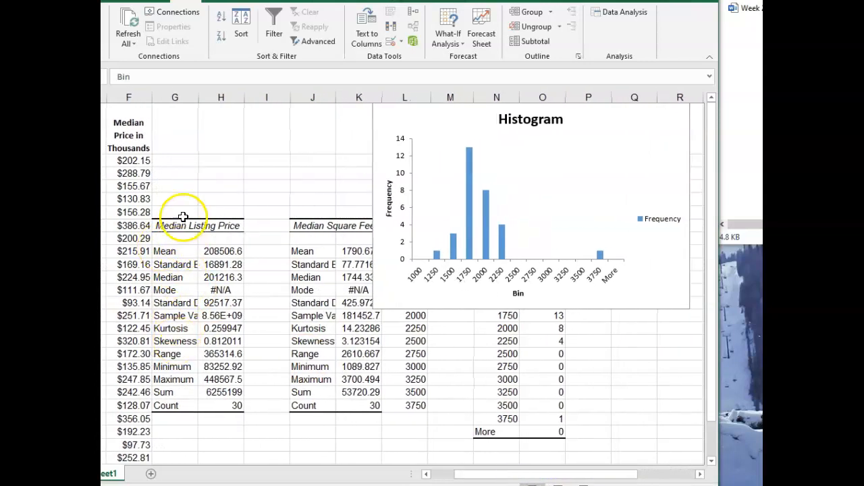
pyautogui.click(224, 381)
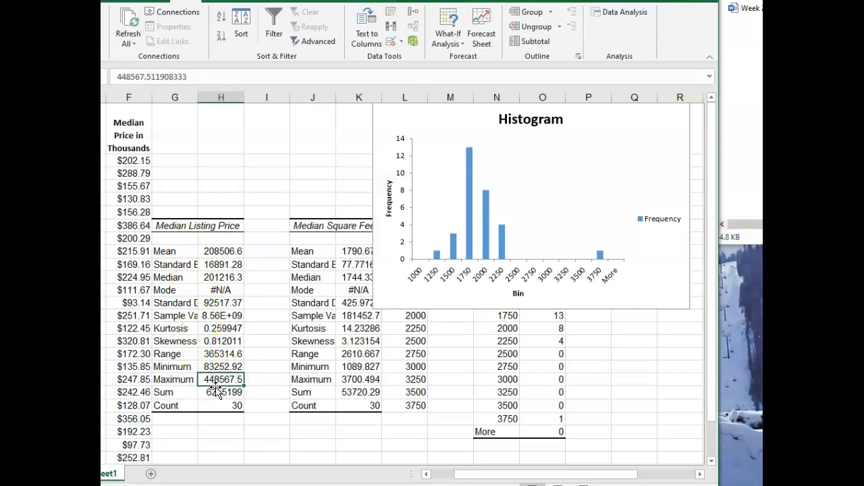
pyautogui.click(223, 367)
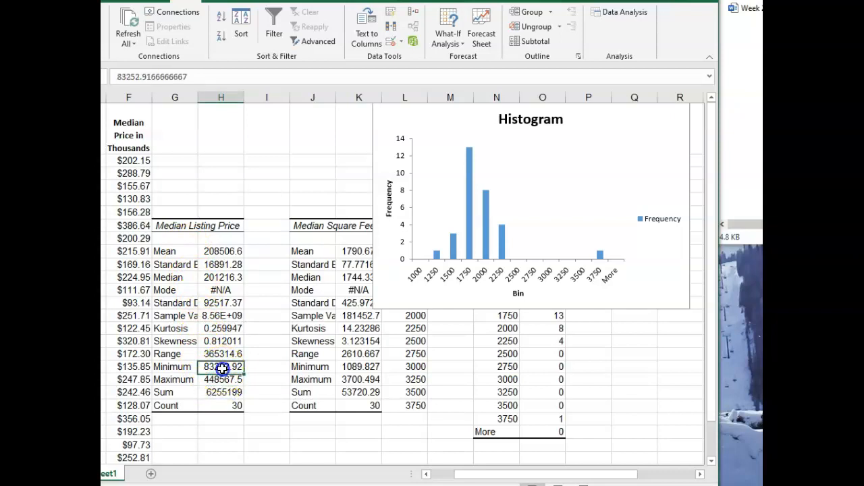
pyautogui.moveTo(560, 474); pyautogui.dragTo(617, 474)
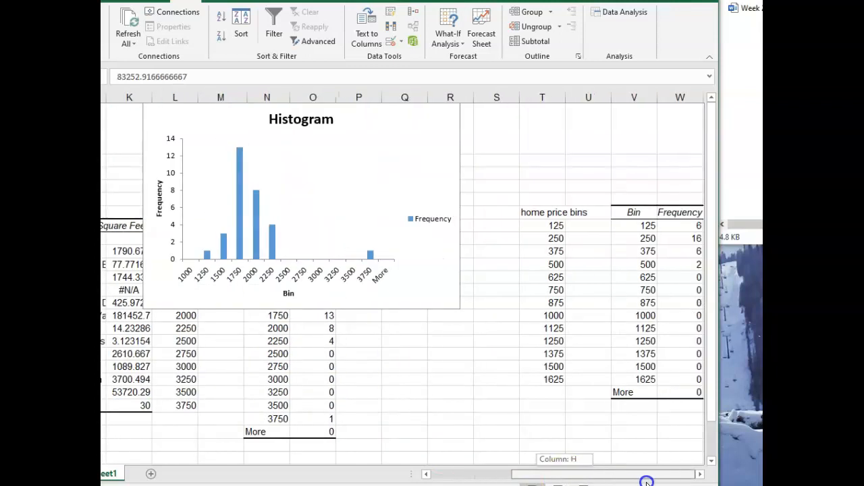
pyautogui.click(552, 227)
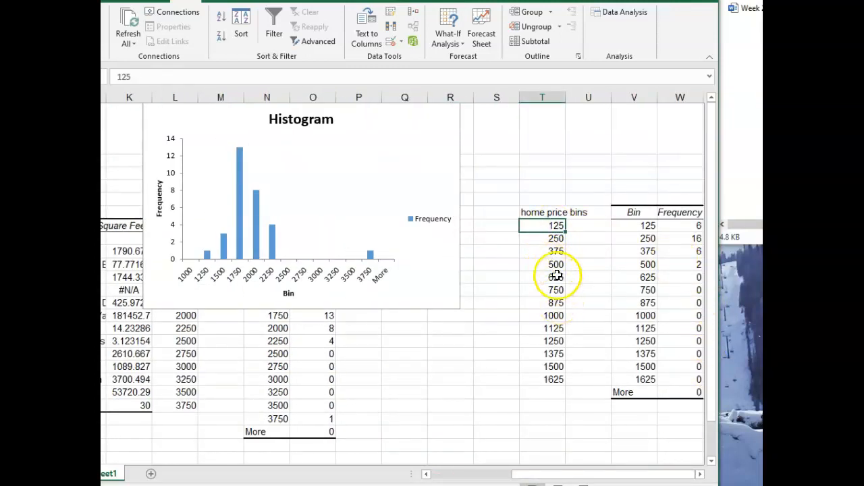
pyautogui.moveTo(554, 278); pyautogui.dragTo(558, 376)
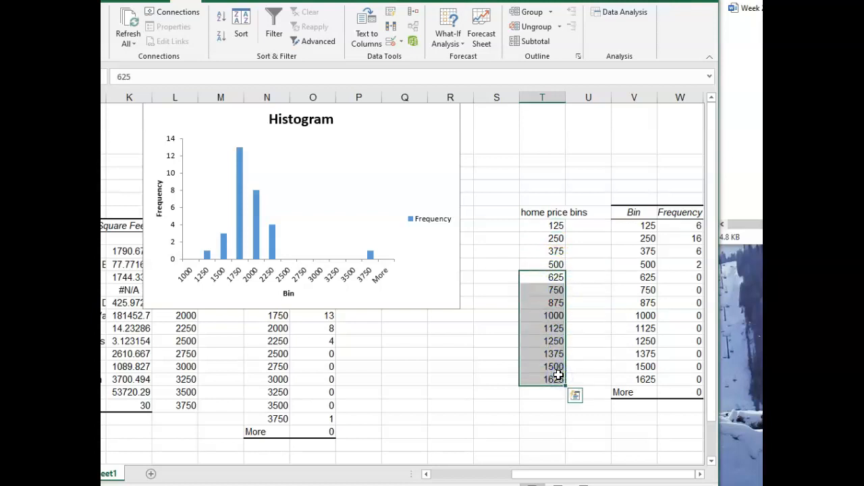
pyautogui.press('Delete')
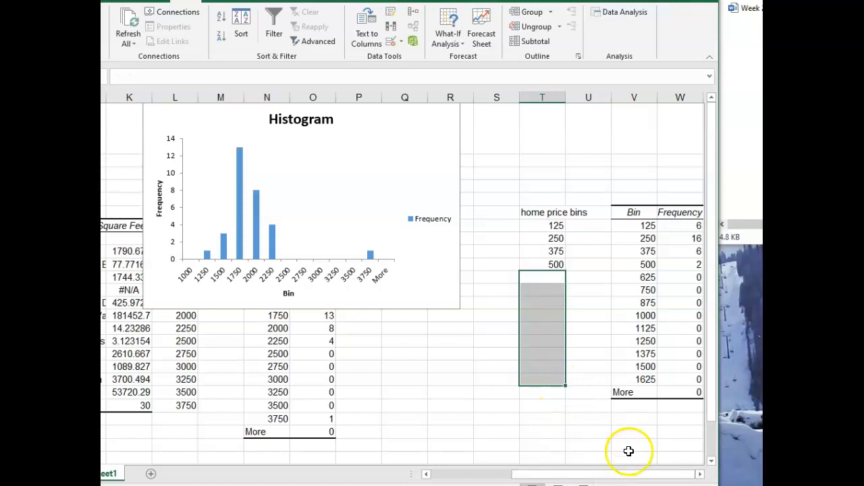
# Reopen the Histogram analysis tool for the shortened bins and empty its input, bin and output ranges
pyautogui.click(641, 433)
pyautogui.press('Right')
pyautogui.press('Right')
pyautogui.press('Right')
pyautogui.press('Right')
pyautogui.press('Right')
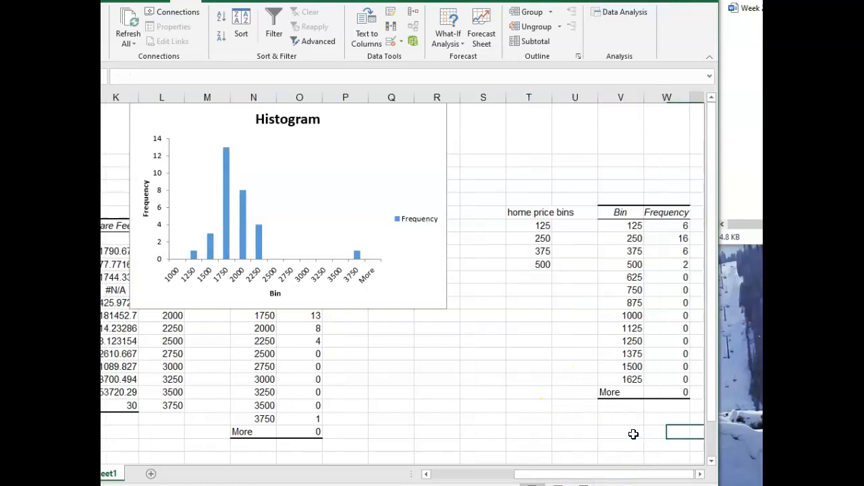
pyautogui.click(587, 215)
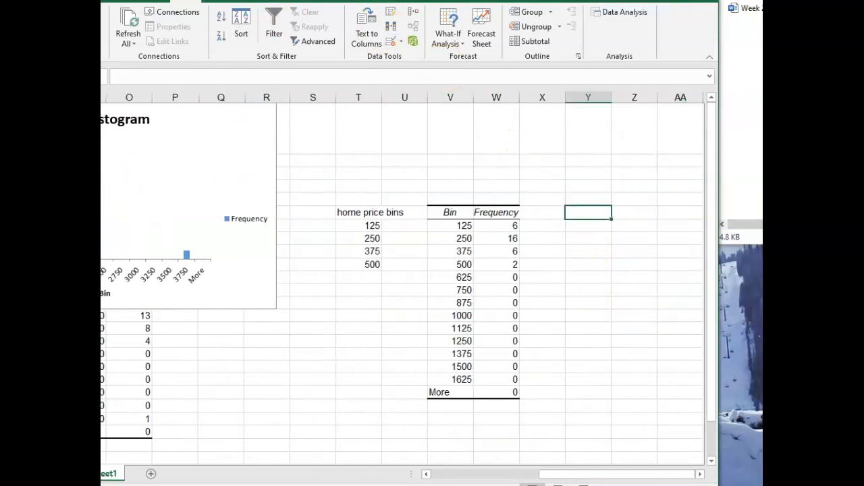
pyautogui.click(596, 12)
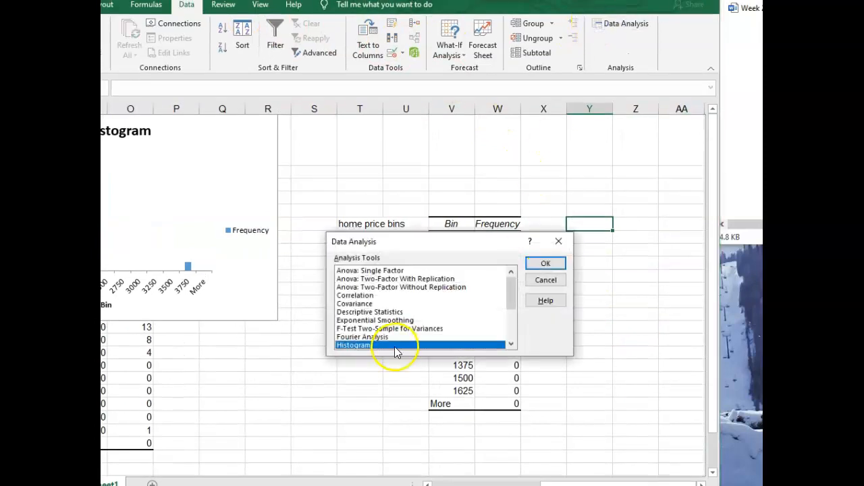
pyautogui.click(547, 263)
pyautogui.click(368, 305)
pyautogui.moveTo(481, 237); pyautogui.dragTo(367, 251)
pyautogui.press('BackSpace')
pyautogui.press('BackSpace')
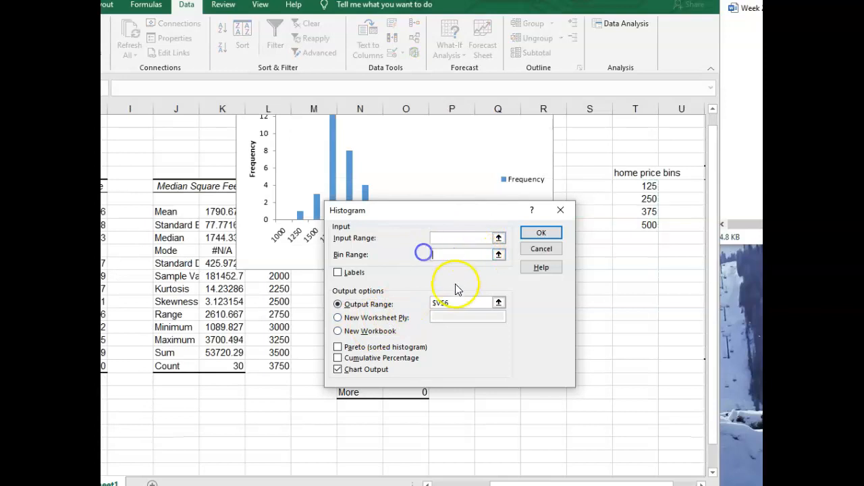
pyautogui.moveTo(493, 303); pyautogui.dragTo(420, 298)
pyautogui.press('BackSpace')
# Set the histogram's input range to F2:F31 and its bin range to T7:T10
pyautogui.click(446, 238)
pyautogui.moveTo(562, 482); pyautogui.dragTo(443, 480)
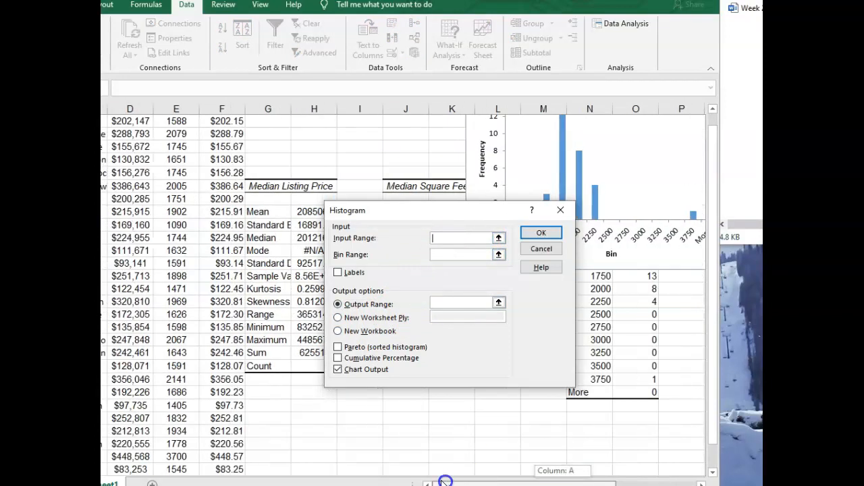
pyautogui.scroll(1, 200, 247)
pyautogui.moveTo(224, 172); pyautogui.dragTo(229, 459)
pyautogui.click(465, 253)
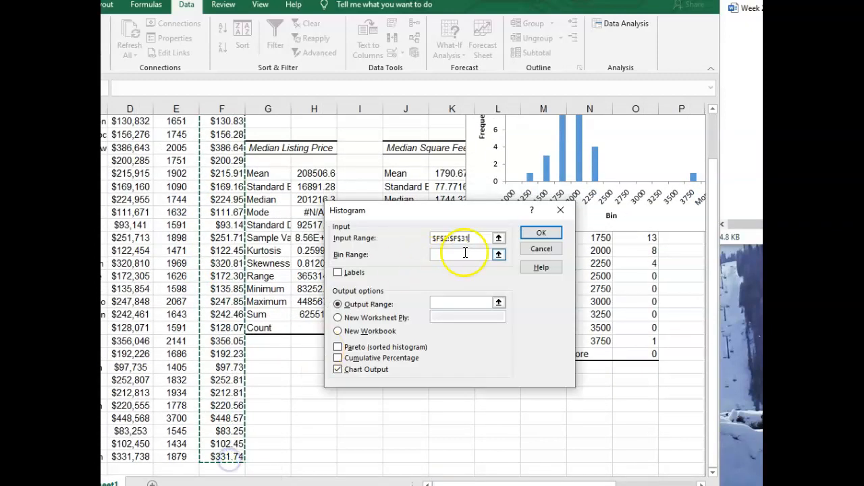
pyautogui.moveTo(606, 483); pyautogui.dragTo(668, 483)
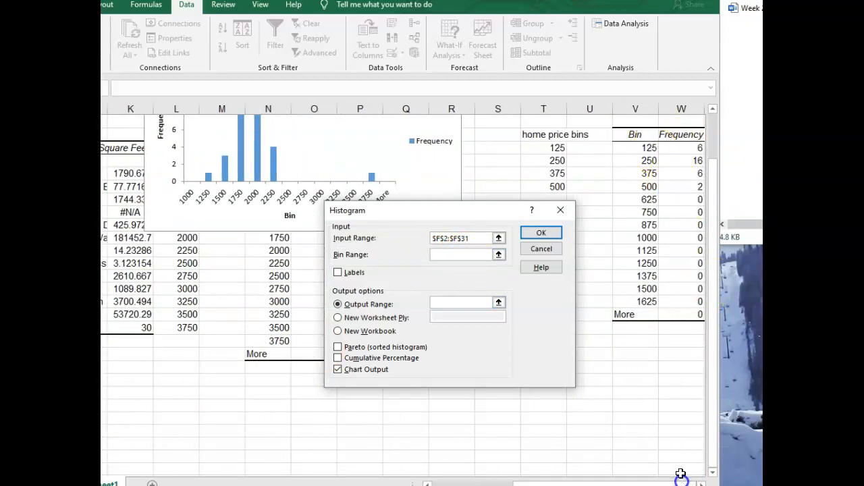
pyautogui.moveTo(499, 209); pyautogui.dragTo(433, 204)
pyautogui.moveTo(557, 145); pyautogui.dragTo(560, 183)
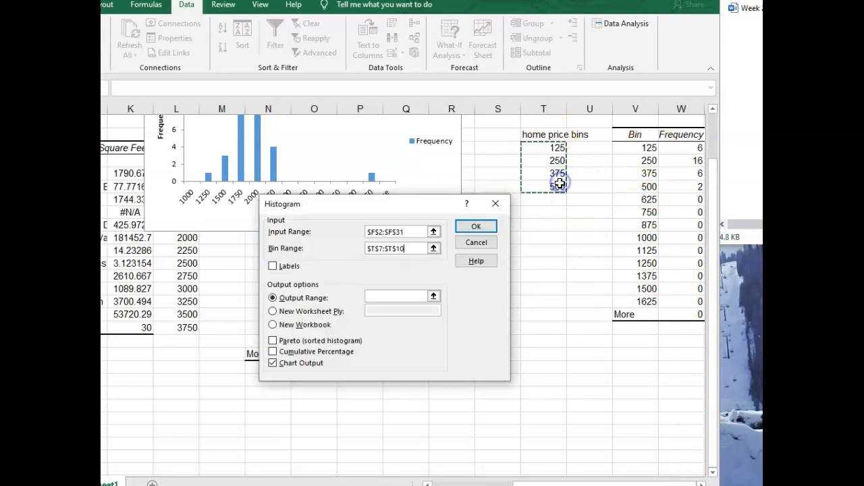
# Set the histogram's output range to Y6, clear of the existing frequency table
pyautogui.click(390, 299)
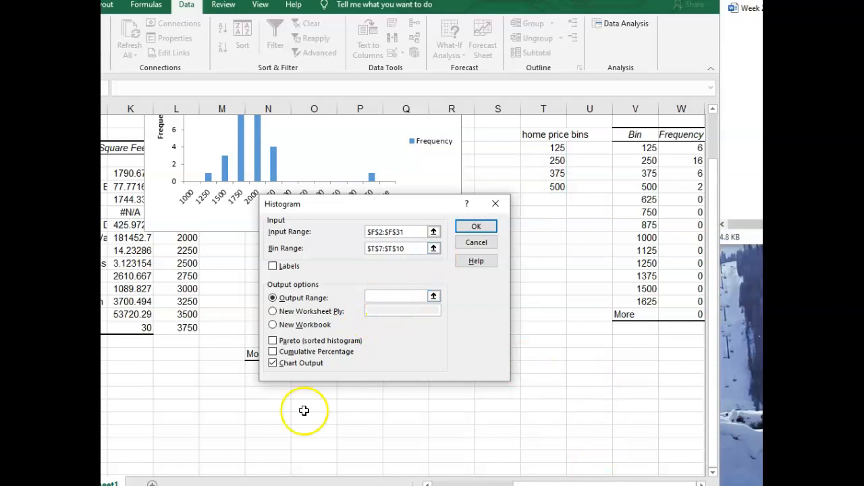
pyautogui.click(312, 282)
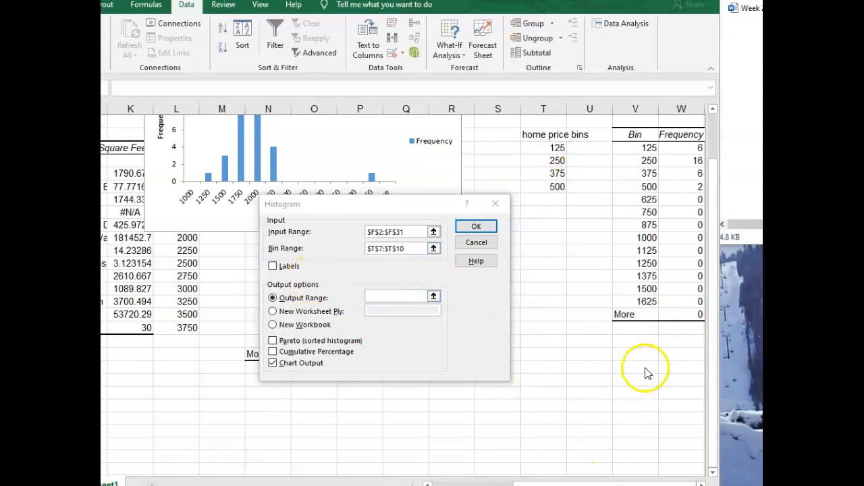
pyautogui.click(404, 295)
pyautogui.click(638, 345)
pyautogui.press('Right')
pyautogui.press('Right')
pyautogui.press('Right')
pyautogui.press('Right')
pyautogui.press('Right')
pyautogui.press('Right')
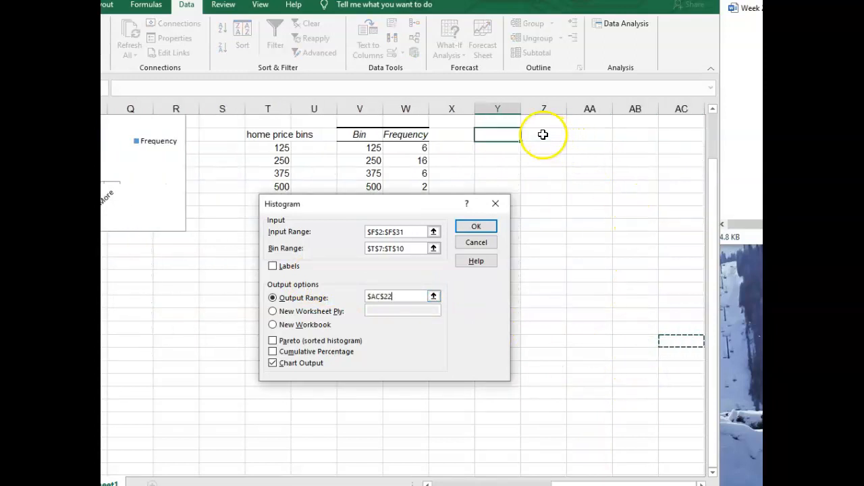
pyautogui.moveTo(422, 203); pyautogui.dragTo(309, 210)
pyautogui.click(501, 137)
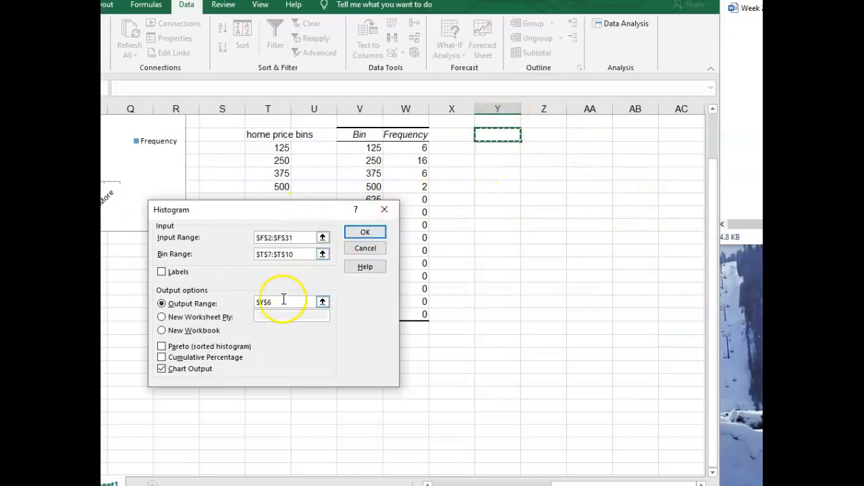
# Generate the listing price histogram from the shortened bins and place its chart between the home price bins and the older frequency table
pyautogui.click(352, 235)
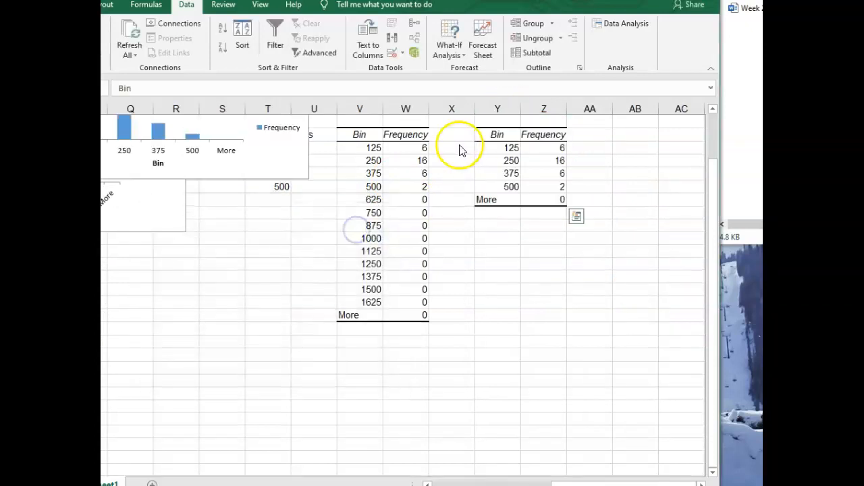
pyautogui.moveTo(211, 173); pyautogui.dragTo(631, 338)
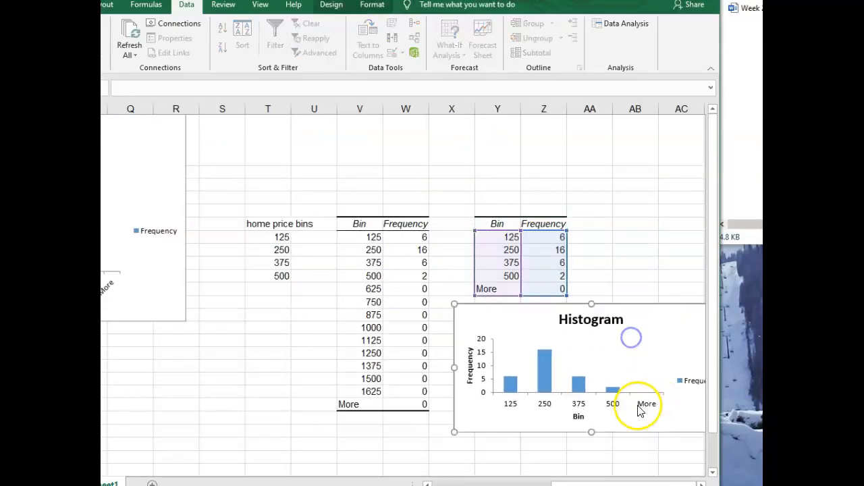
pyautogui.moveTo(540, 320); pyautogui.dragTo(236, 206)
pyautogui.click(439, 247)
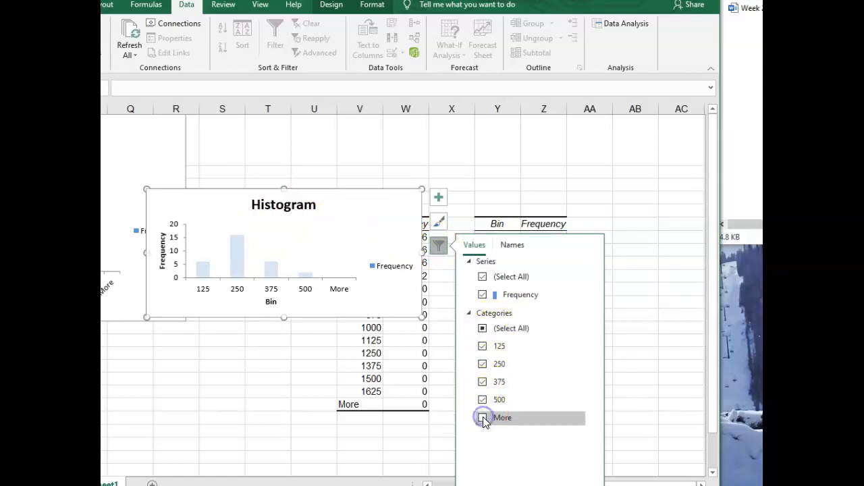
pyautogui.scroll(-2, 384, 232)
pyautogui.scroll(2, 384, 232)
pyautogui.click(401, 304)
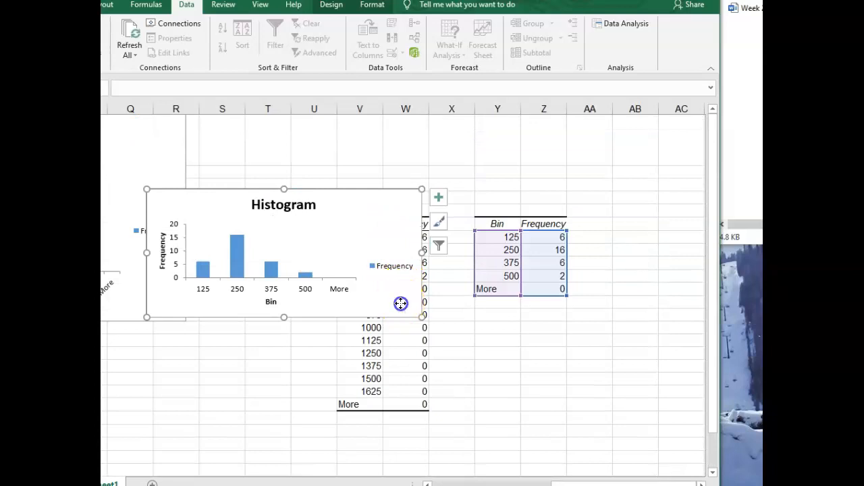
pyautogui.click(440, 247)
pyautogui.click(482, 418)
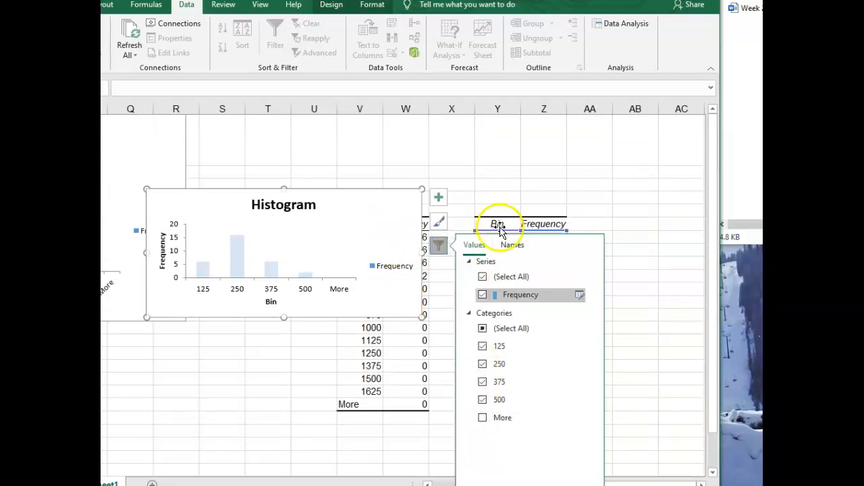
# Filter the More category out of the new listing price histogram and apply the change
pyautogui.moveTo(503, 0); pyautogui.dragTo(509, 0)
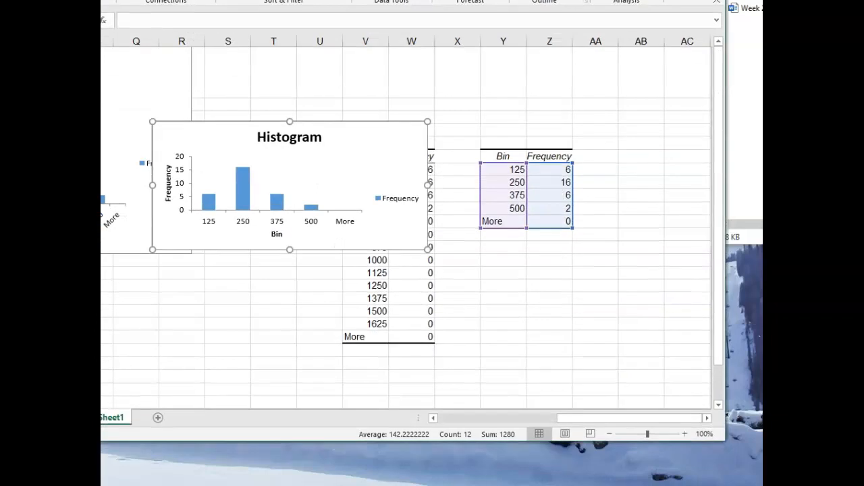
pyautogui.click(443, 176)
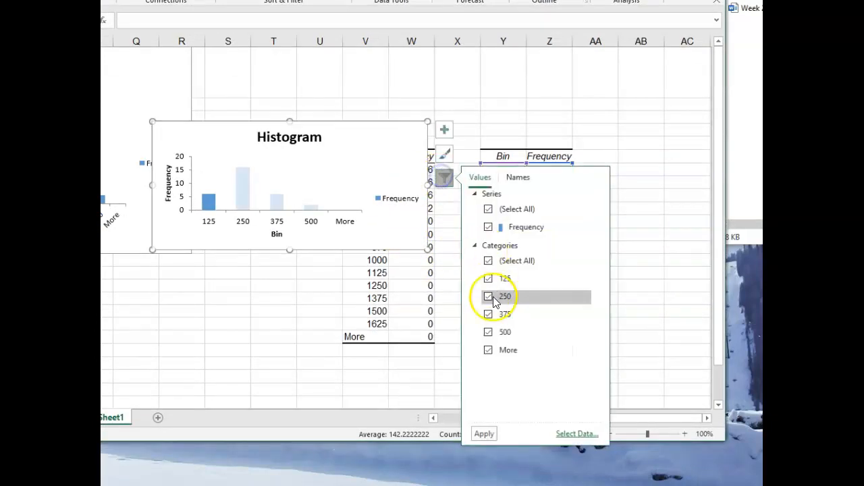
pyautogui.click(488, 350)
pyautogui.click(484, 433)
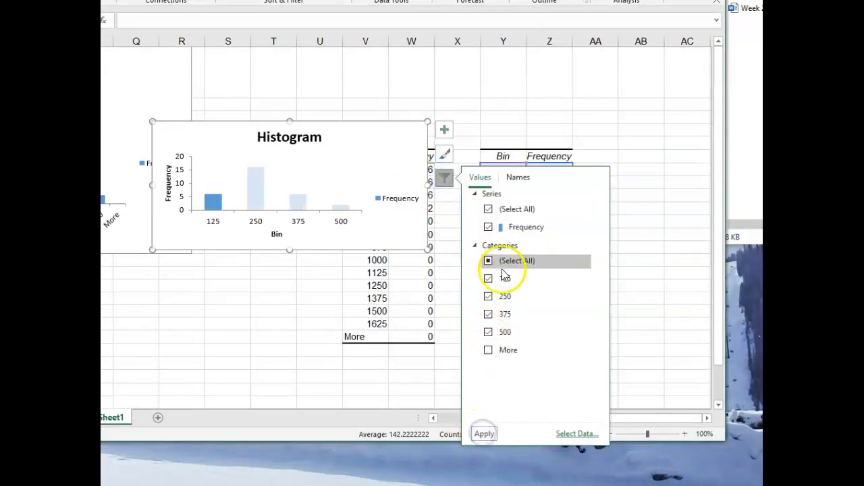
pyautogui.click(653, 324)
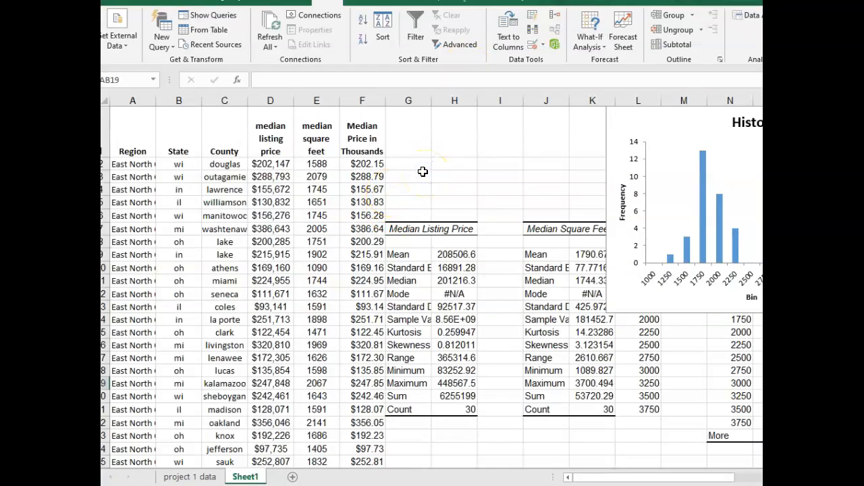
# Insert a markers-only scatter chart from E2:F31, plotting median price in thousands against median square feet
pyautogui.scroll(-1, 423, 172)
pyautogui.scroll(1, 422, 169)
pyautogui.moveTo(315, 164); pyautogui.dragTo(351, 165)
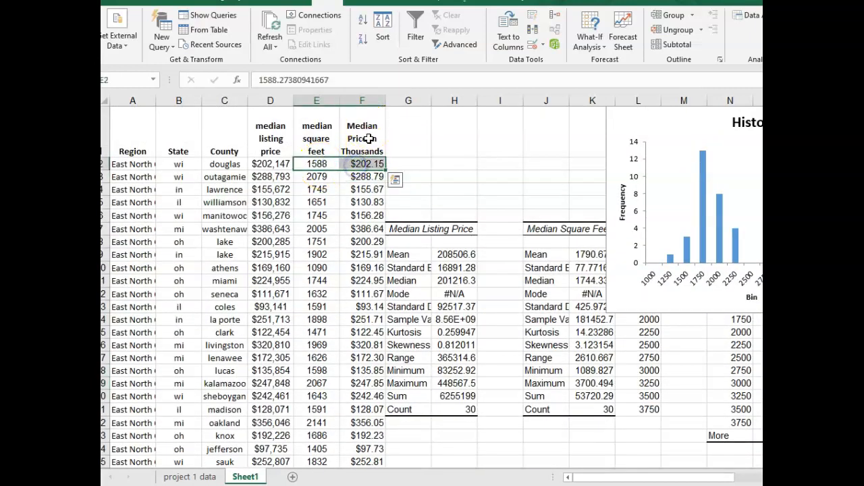
pyautogui.click(367, 165)
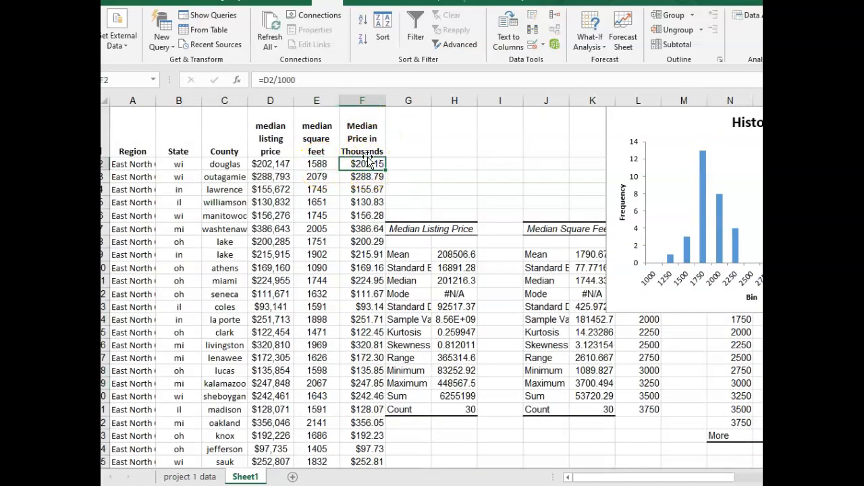
pyautogui.moveTo(320, 165); pyautogui.dragTo(350, 432)
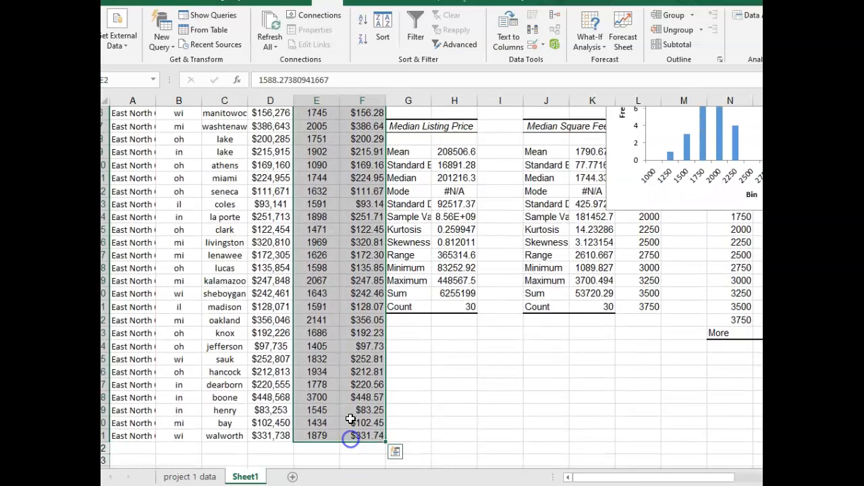
pyautogui.scroll(3, 341, 378)
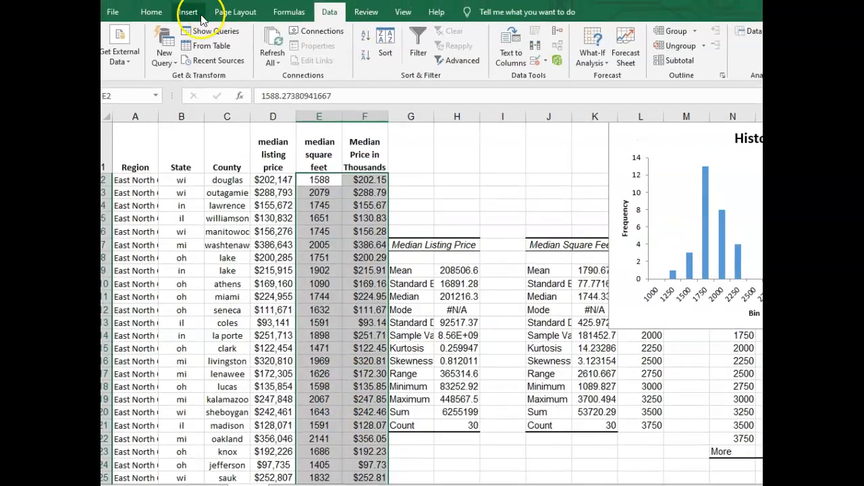
pyautogui.click(188, 14)
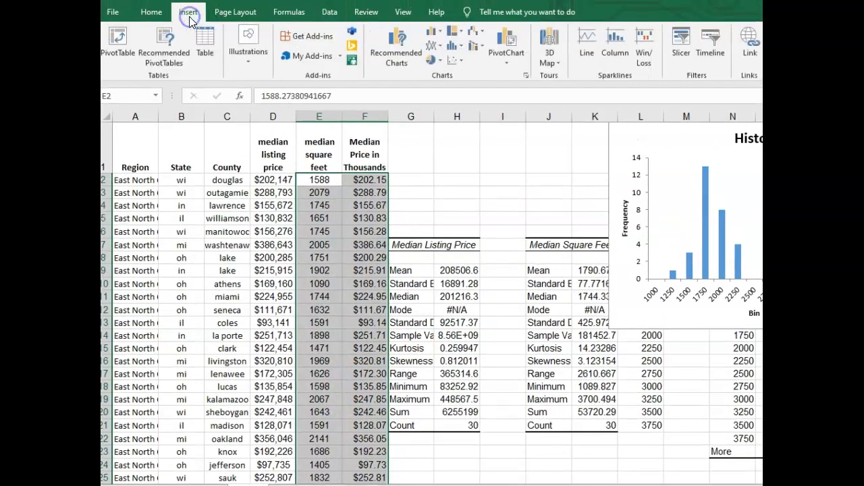
pyautogui.click(456, 63)
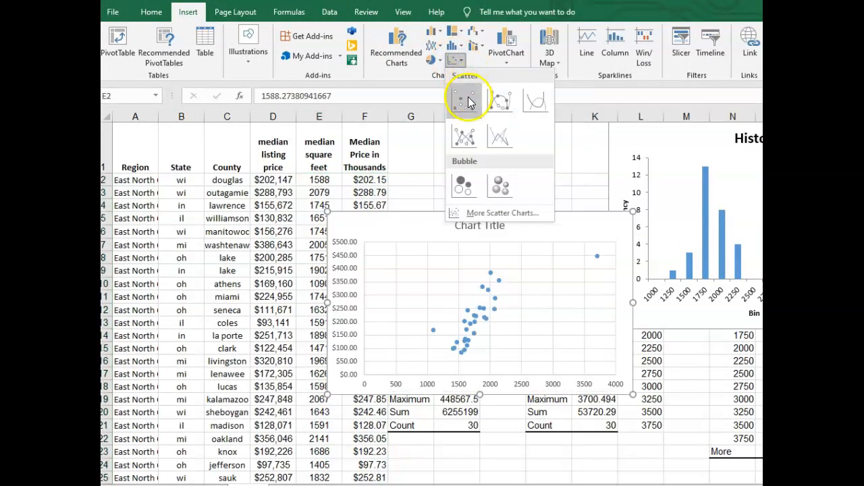
pyautogui.click(468, 102)
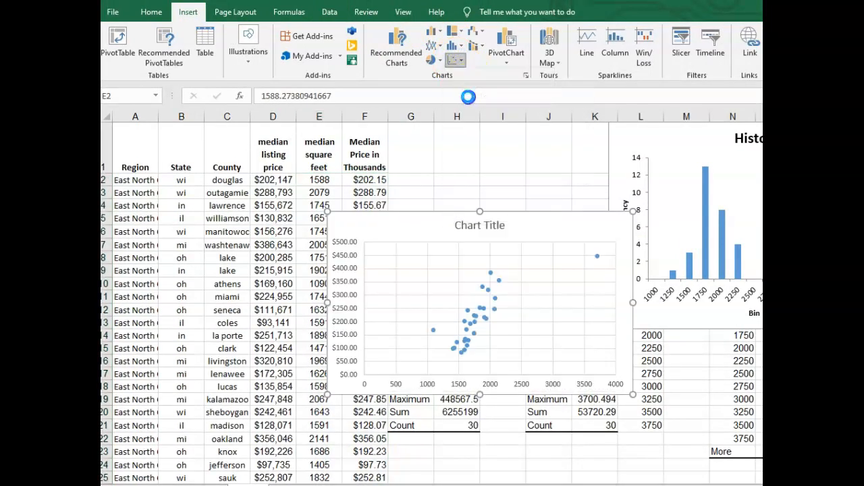
# Move the scatter chart up toward the header row and enlarge it over columns D to K
pyautogui.click(452, 270)
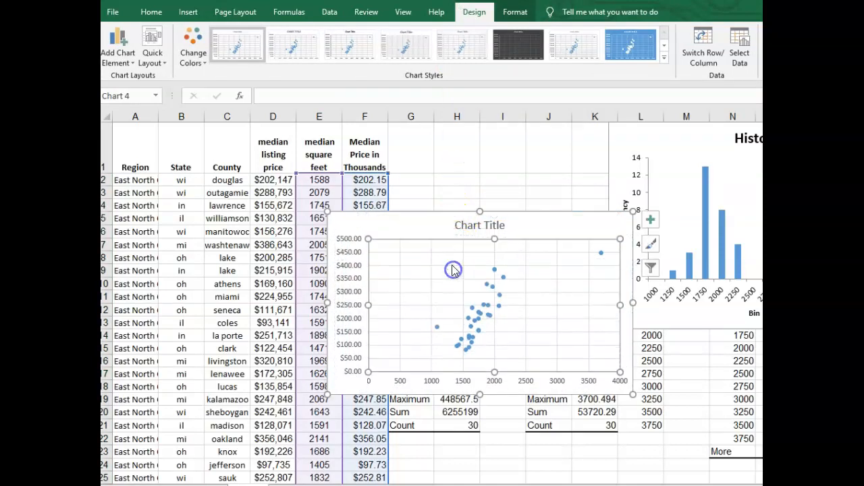
pyautogui.click(464, 225)
pyautogui.moveTo(434, 216); pyautogui.dragTo(378, 147)
pyautogui.moveTo(582, 330); pyautogui.dragTo(633, 353)
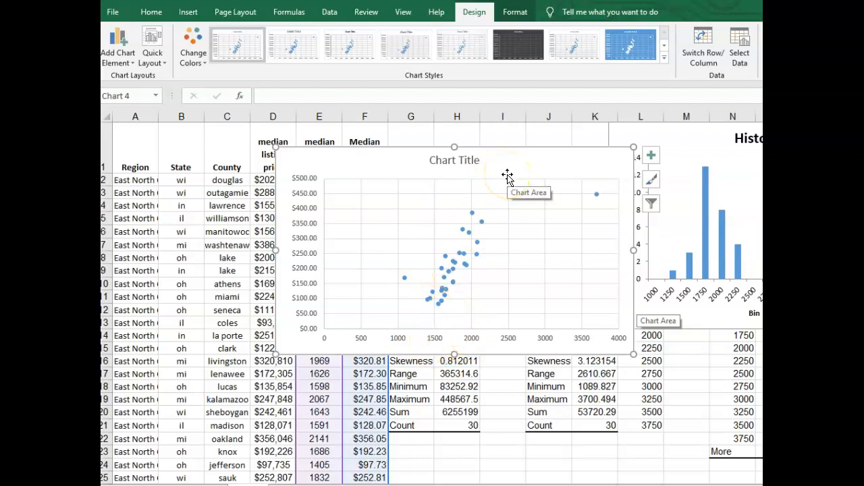
# Inspect the scatter chart's outlying point and add a trendline to the data series
pyautogui.click(430, 304)
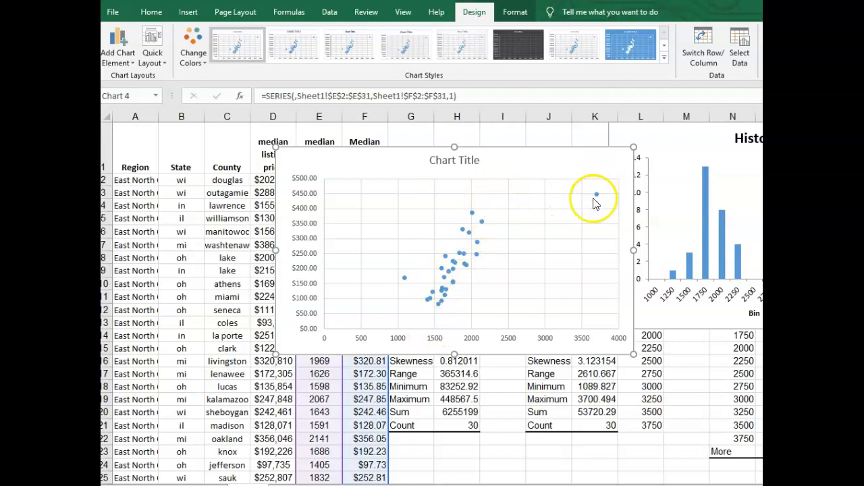
pyautogui.moveTo(596, 197)
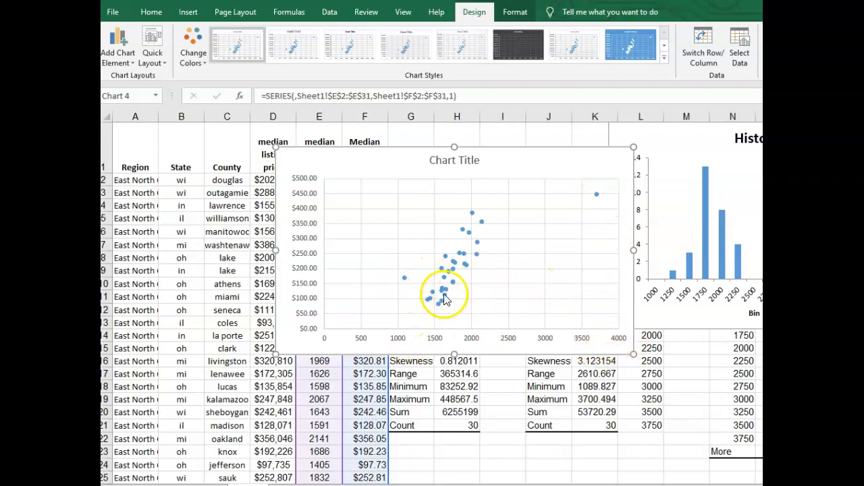
pyautogui.click(453, 268)
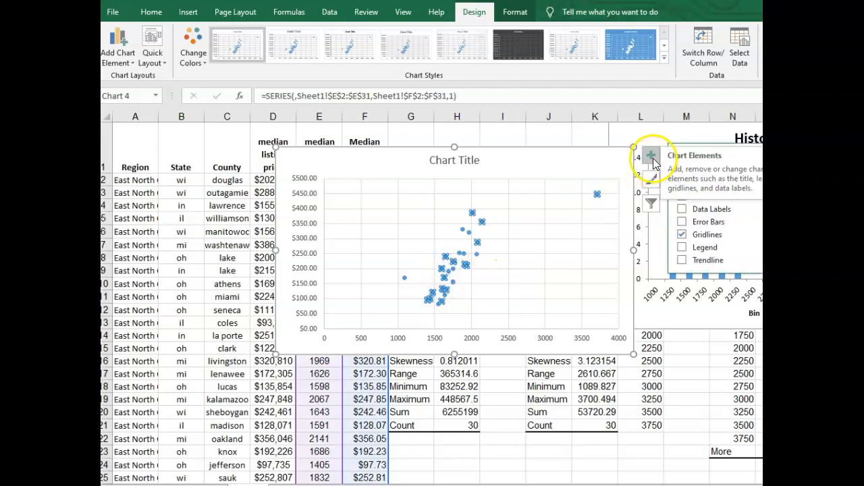
pyautogui.click(683, 261)
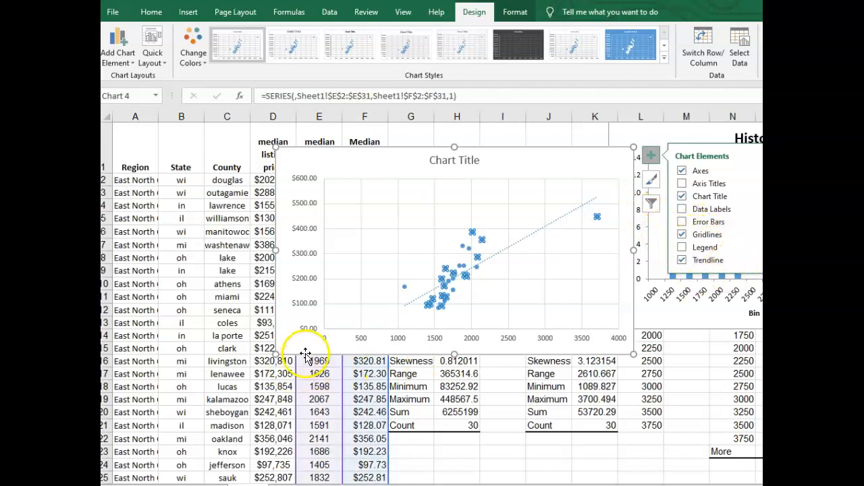
# Add a linear trendline from the data series and display its equation and R-squared value on the chart
pyautogui.click(474, 232)
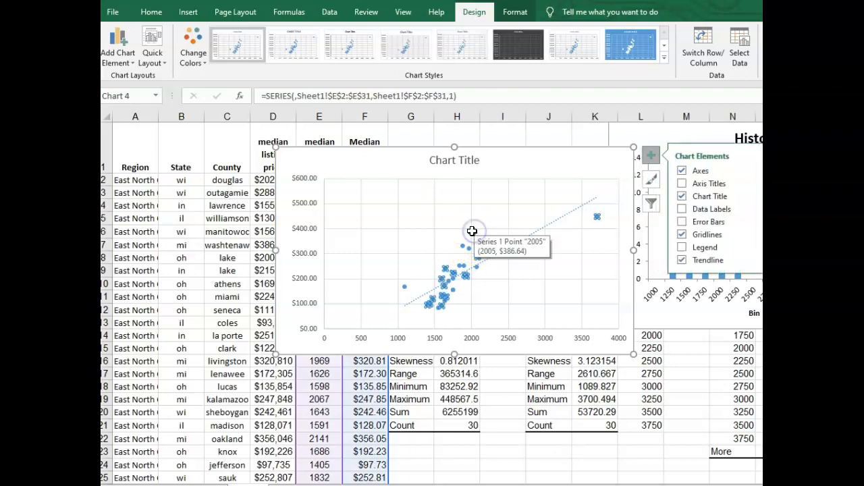
pyautogui.rightClick(472, 232)
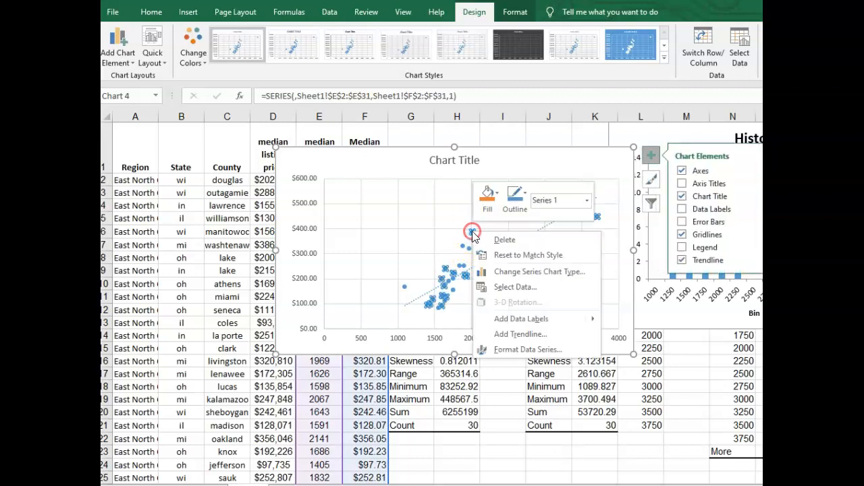
pyautogui.click(525, 334)
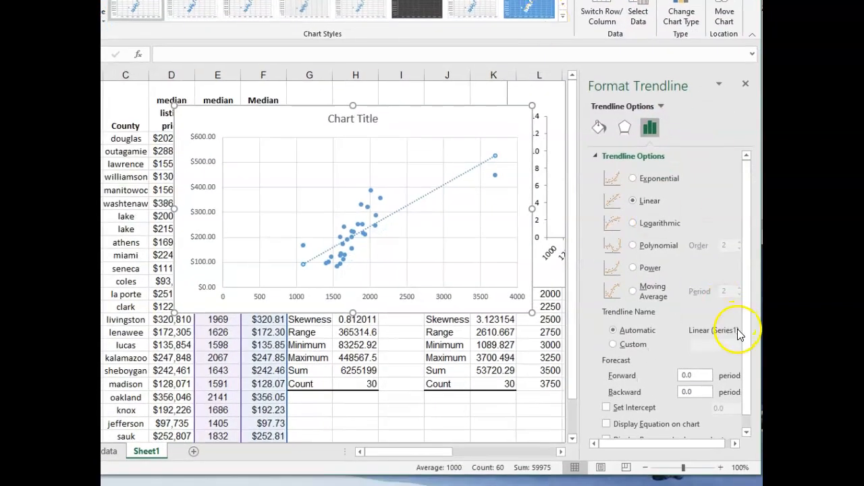
pyautogui.scroll(-1, 738, 329)
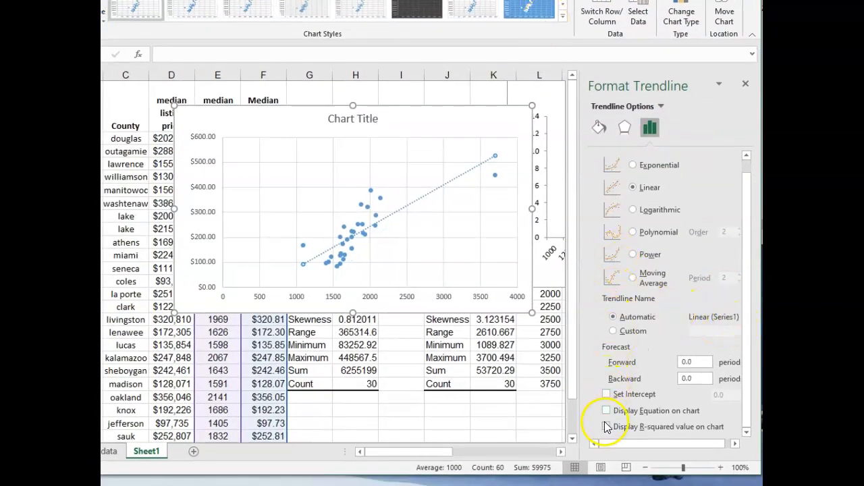
pyautogui.scroll(1, 619, 403)
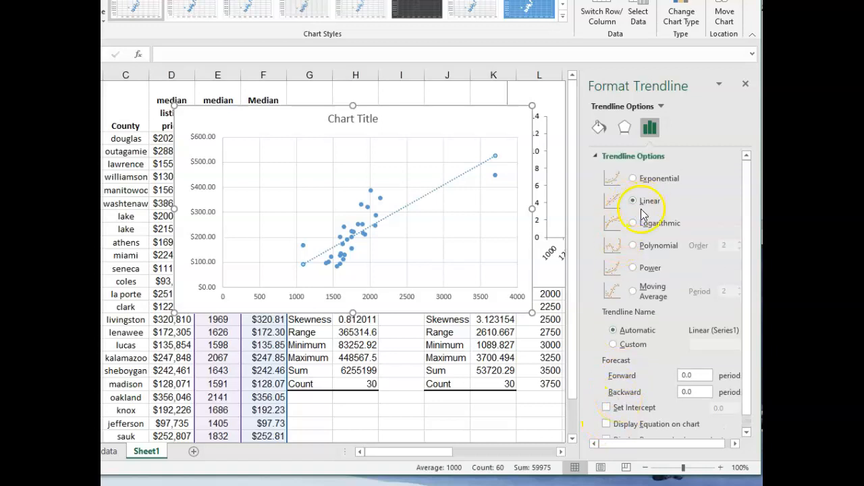
pyautogui.scroll(-1, 643, 297)
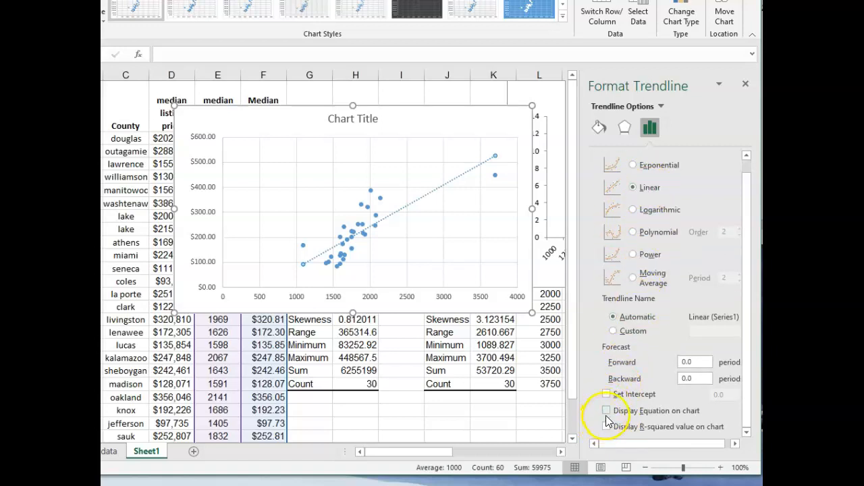
pyautogui.click(606, 412)
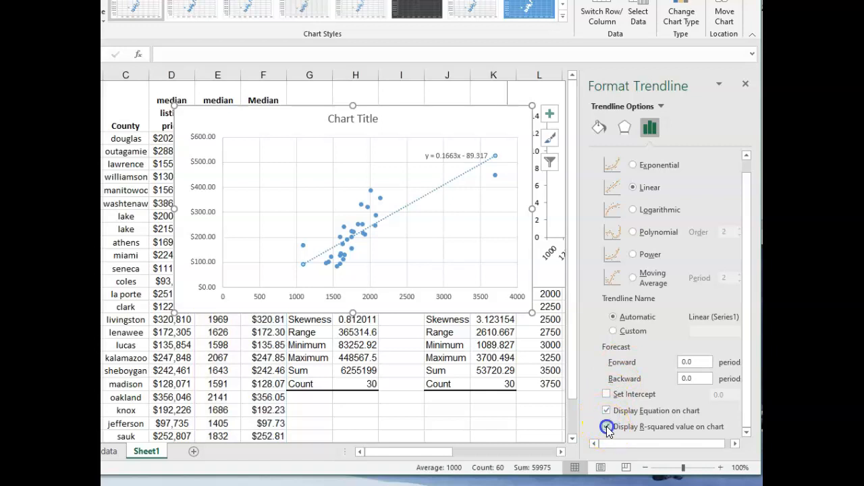
pyautogui.click(607, 427)
# Move the equation and R-squared label above the plot area, beside the chart title
pyautogui.moveTo(453, 153); pyautogui.dragTo(438, 124)
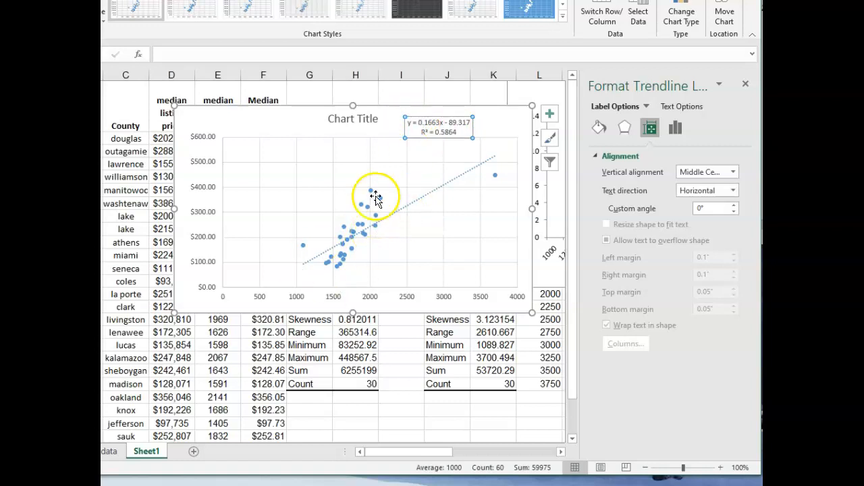
pyautogui.moveTo(370, 196)
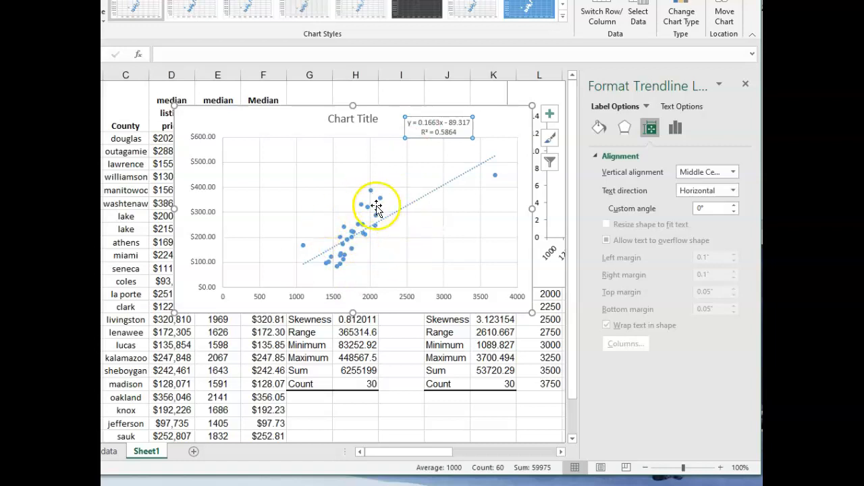
pyautogui.click(140, 483)
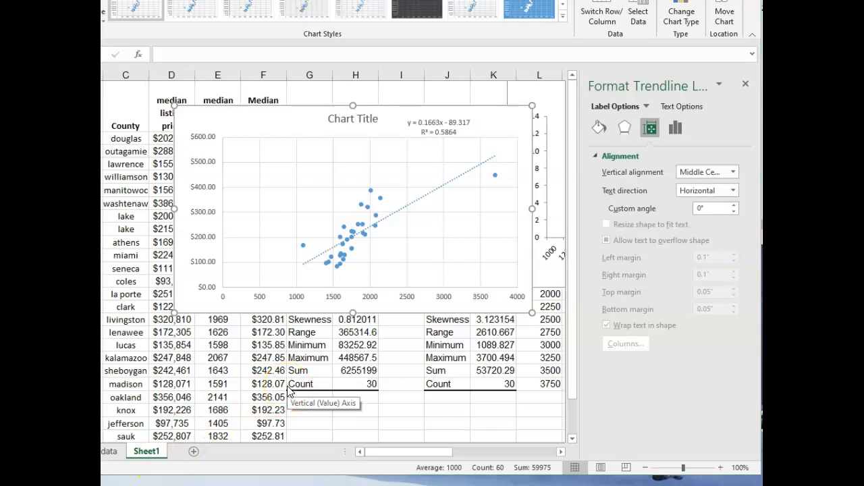